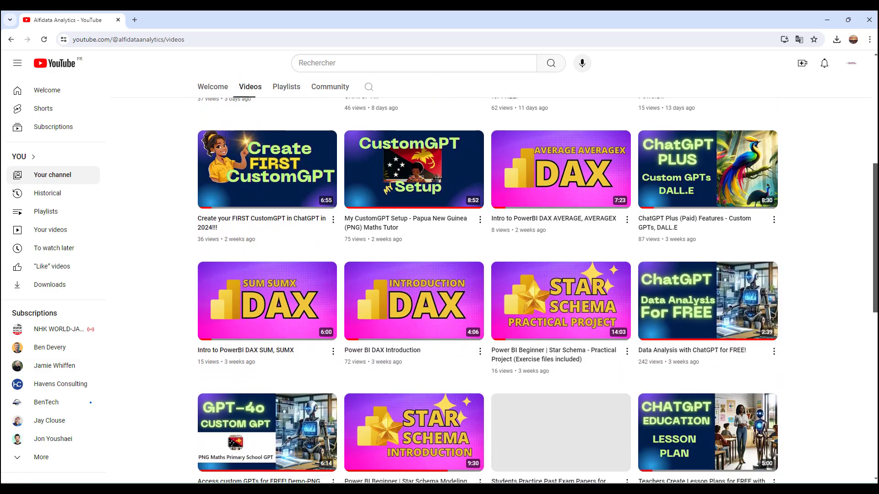
scroll(488, 274, down, 5)
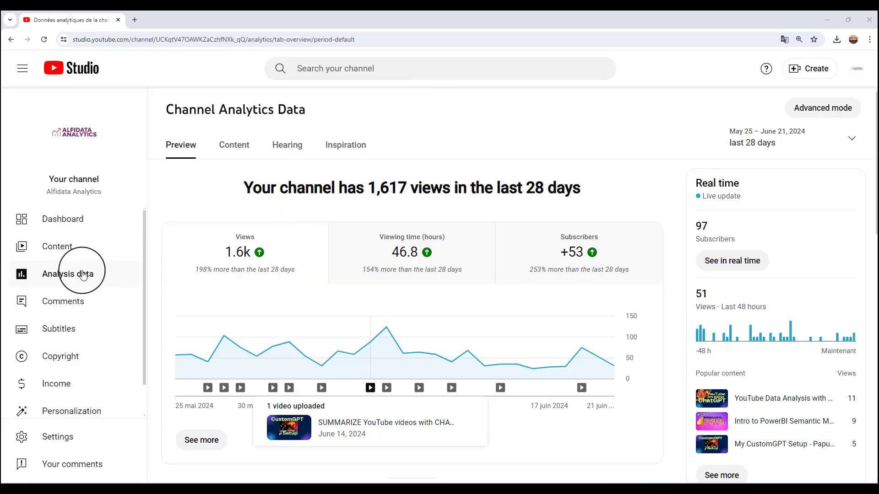
In Advanced mode, set the date range to 2024 and export content analytics as CSV.
click(821, 112)
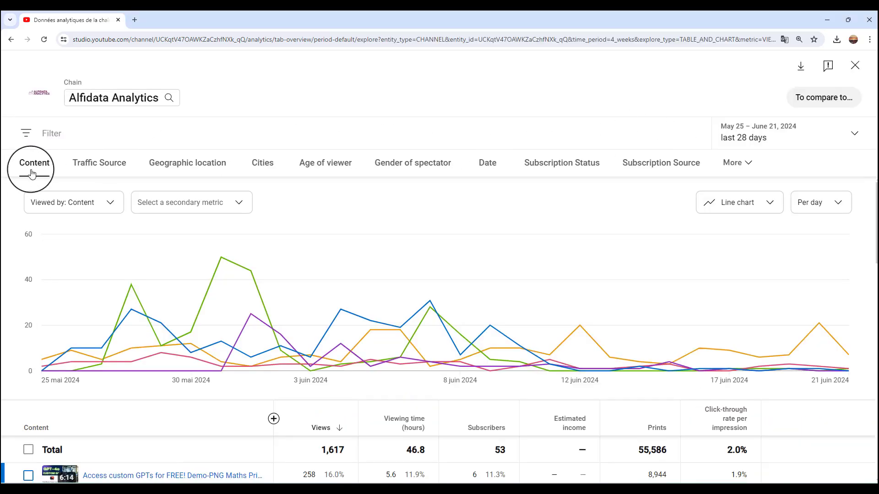
scroll(652, 404, down, 4)
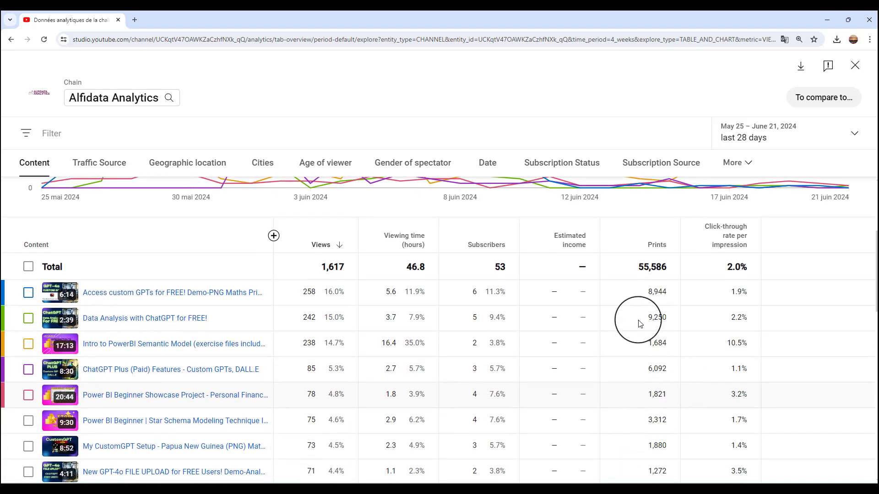
scroll(569, 252, up, 4)
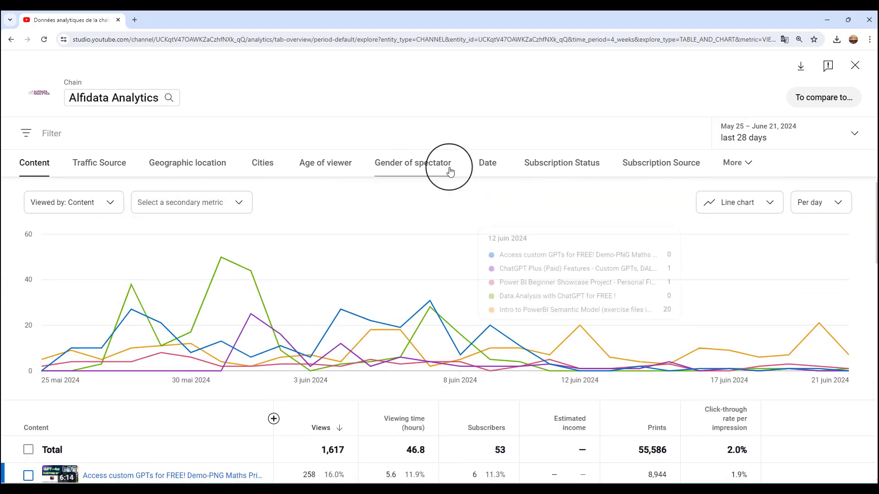
click(826, 138)
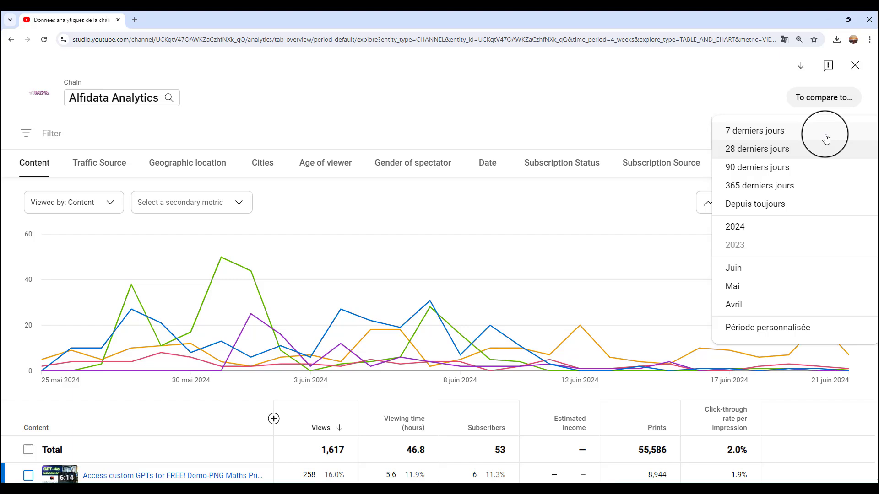
click(756, 233)
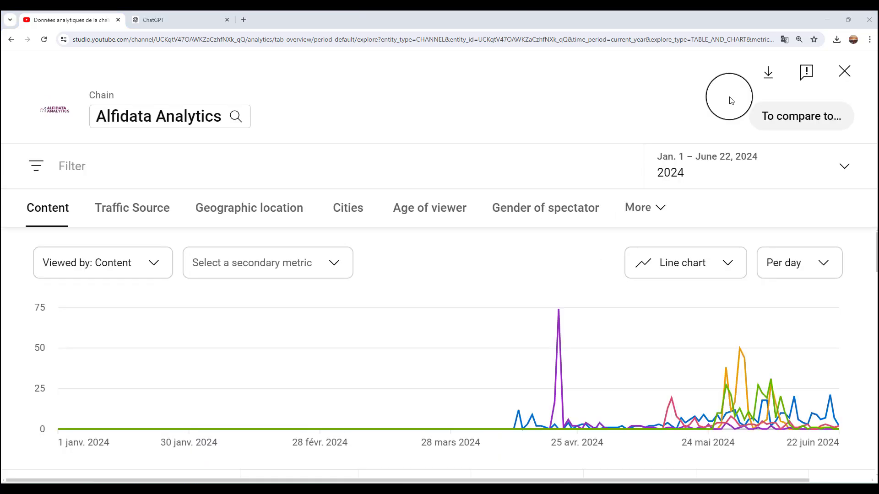
click(769, 78)
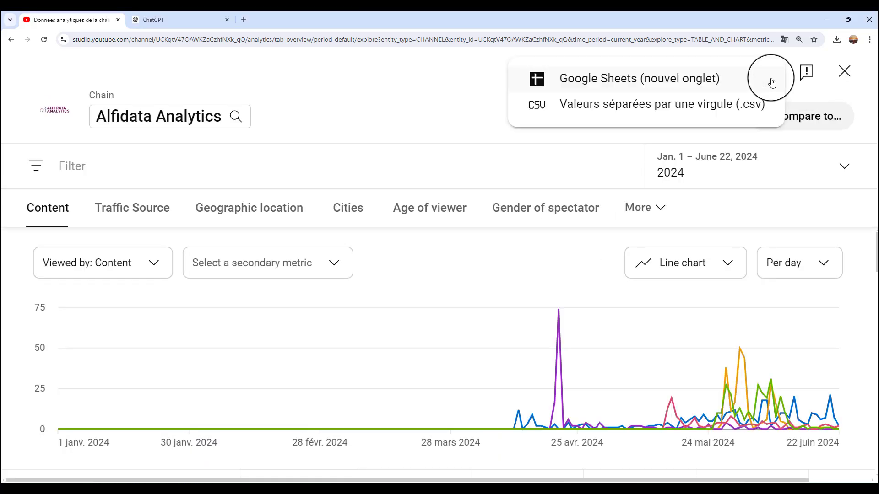
click(687, 106)
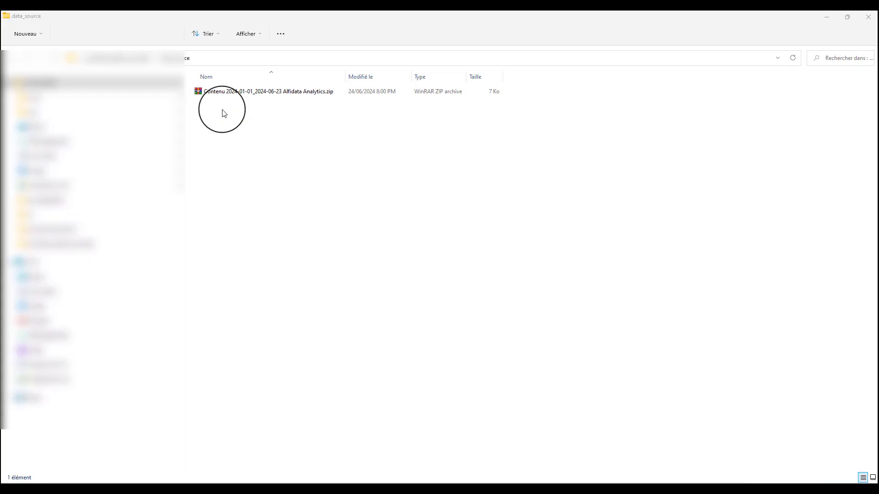
Extract all files from the downloaded analytics zip in the data_source folder.
click(234, 95)
right_click(235, 94)
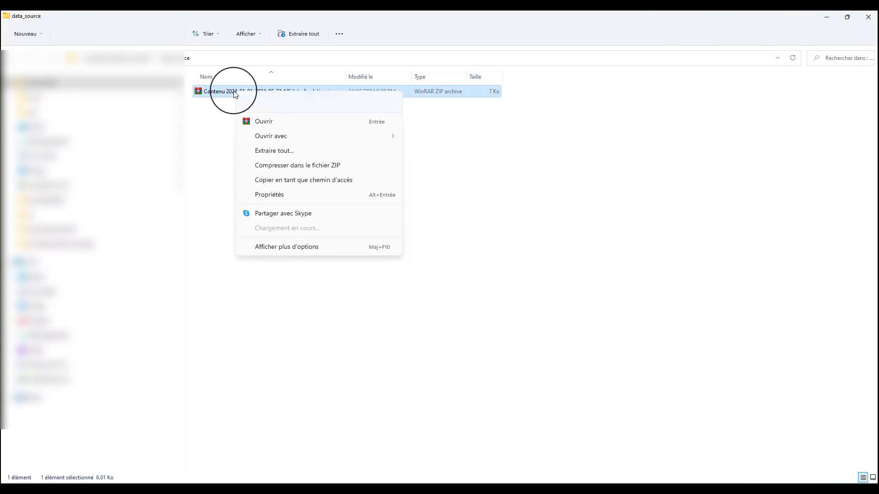
click(291, 153)
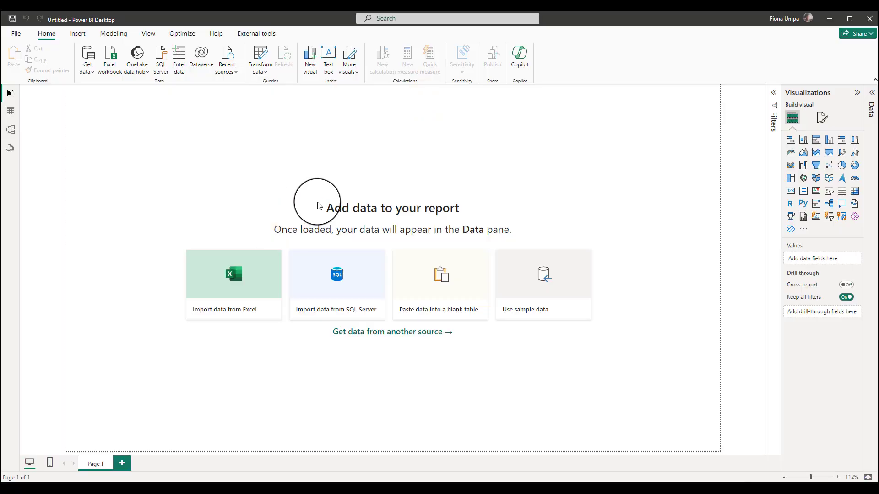
Import Données de graphique.csv as a Text/CSV source in the Power Query Editor.
click(261, 73)
click(270, 87)
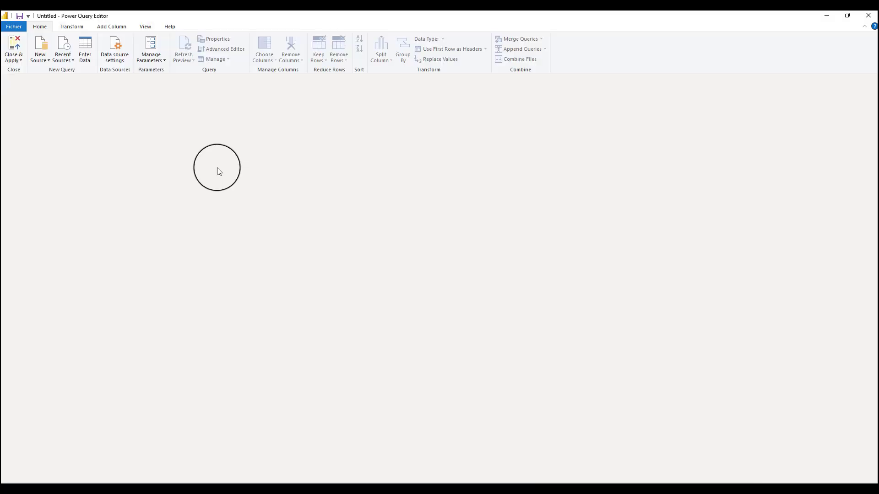
click(47, 60)
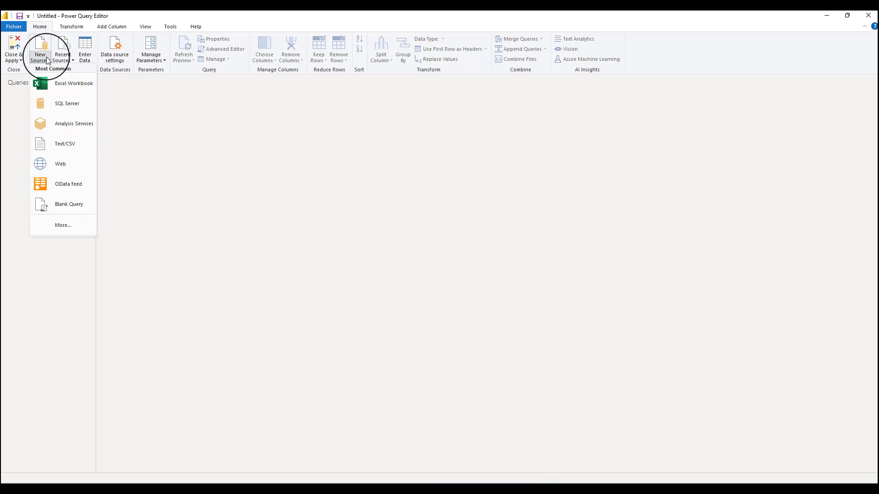
click(78, 151)
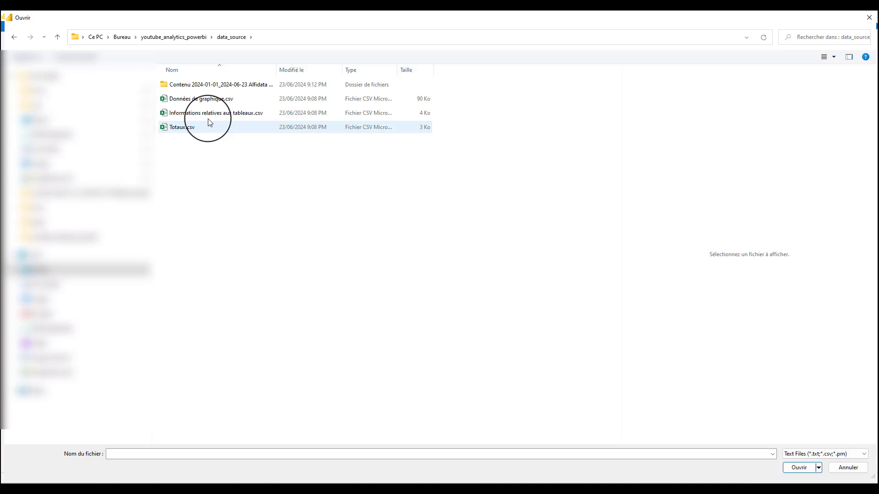
click(242, 102)
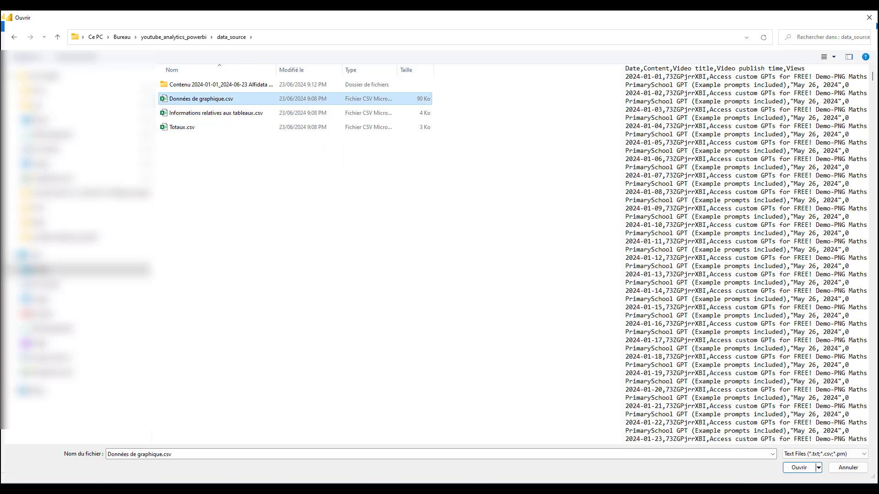
click(800, 468)
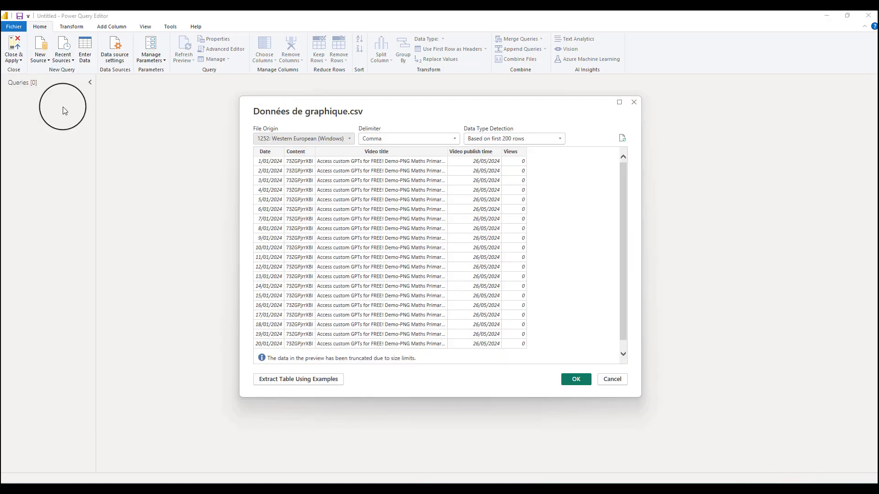
click(580, 378)
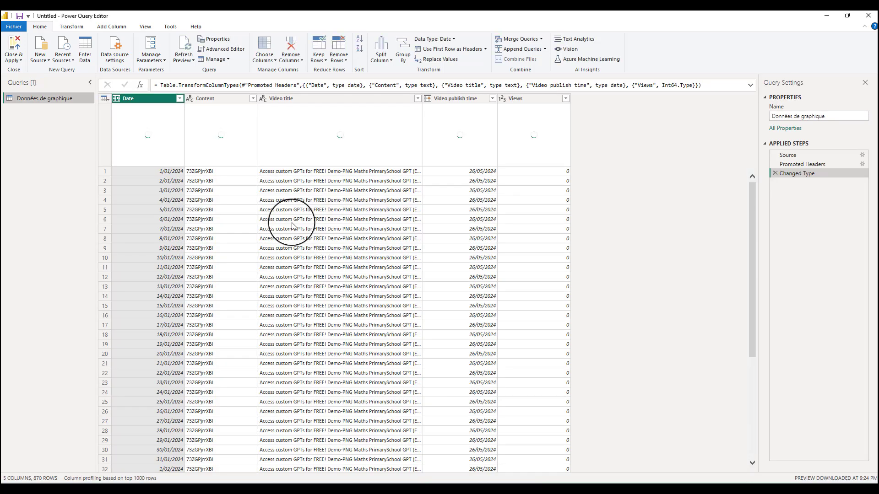
Start a new source to import Informations relatives aux tableaux.csv.
click(47, 61)
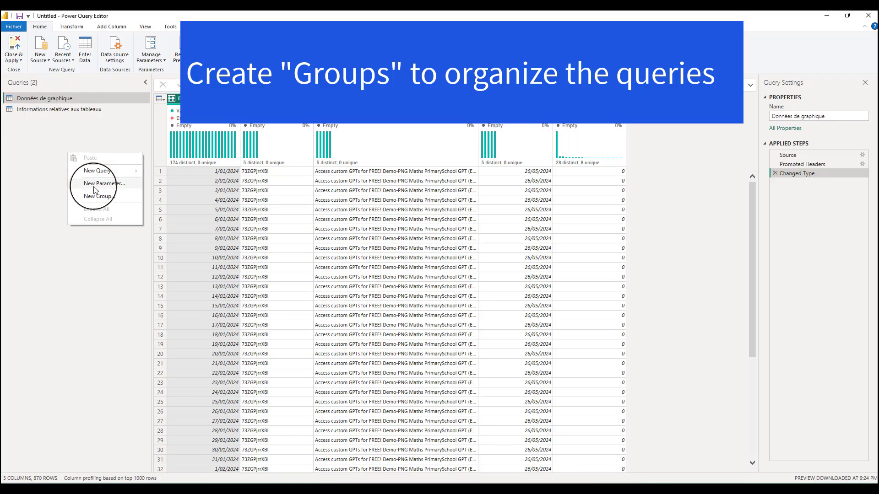
Create two query groups named 'data source' and 'data model'.
click(99, 197)
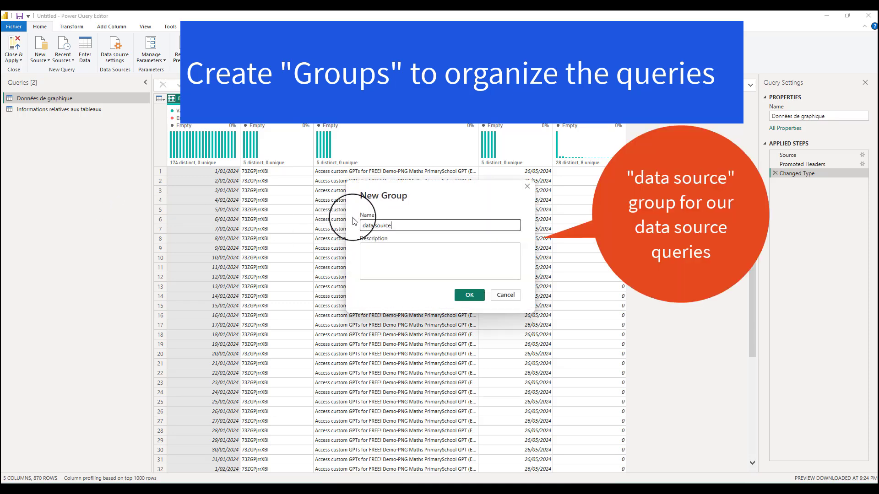
click(469, 295)
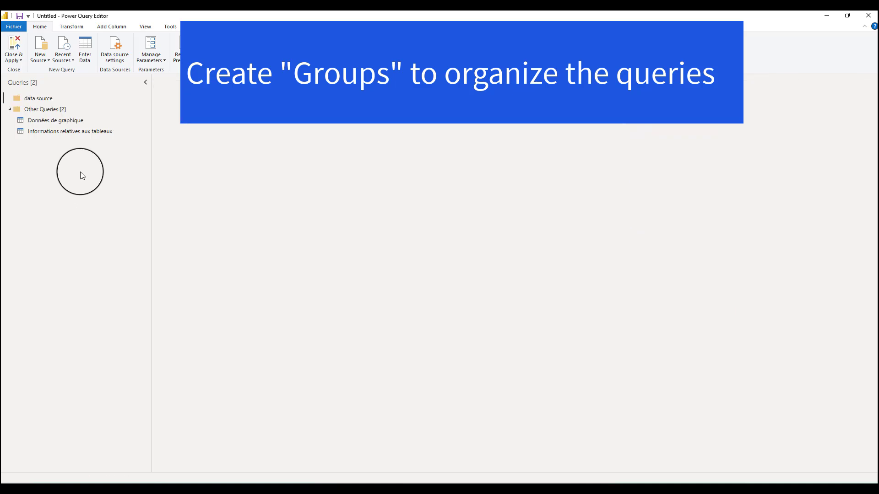
right_click(78, 170)
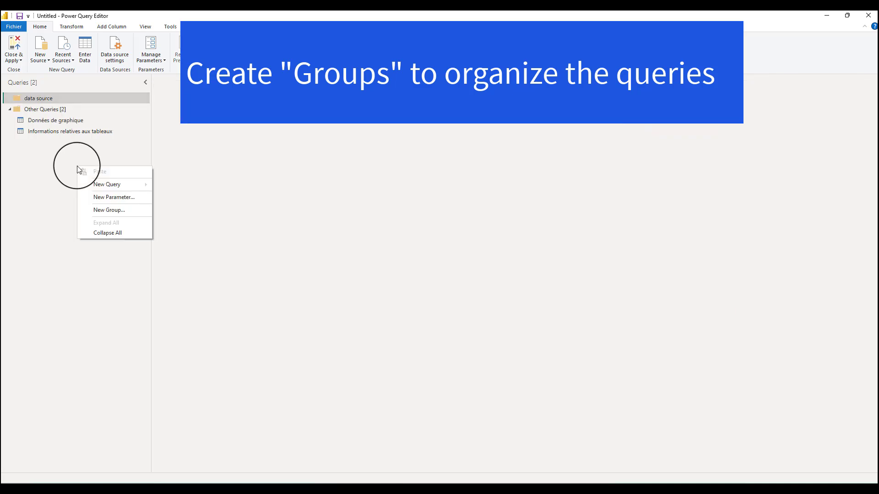
click(114, 214)
text(data model)
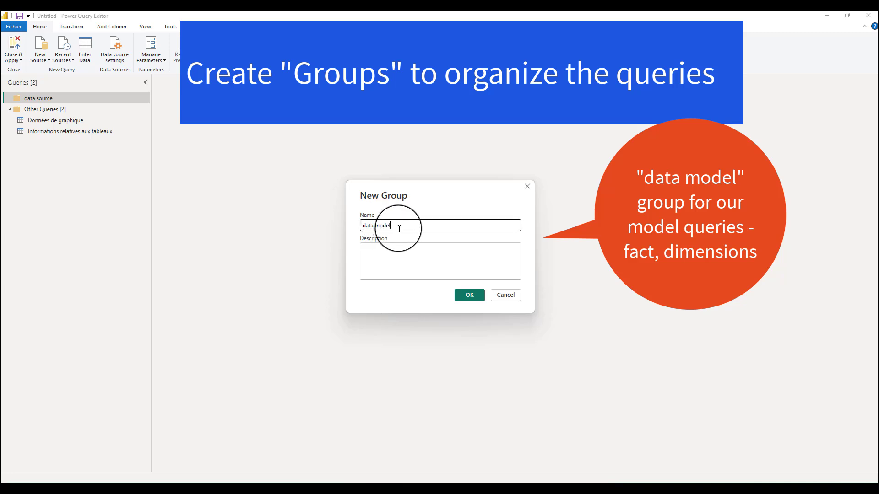
click(469, 294)
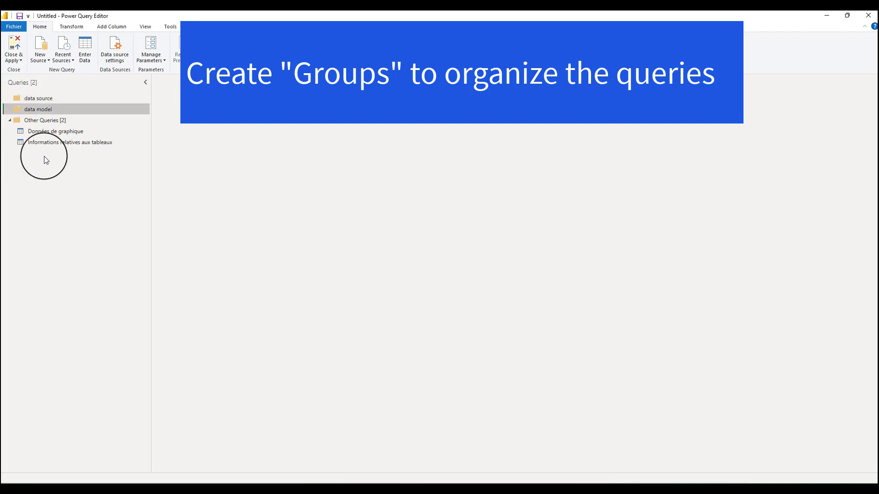
Move Données de graphique and Informations relatives aux tableaux into the data source group.
click(50, 133)
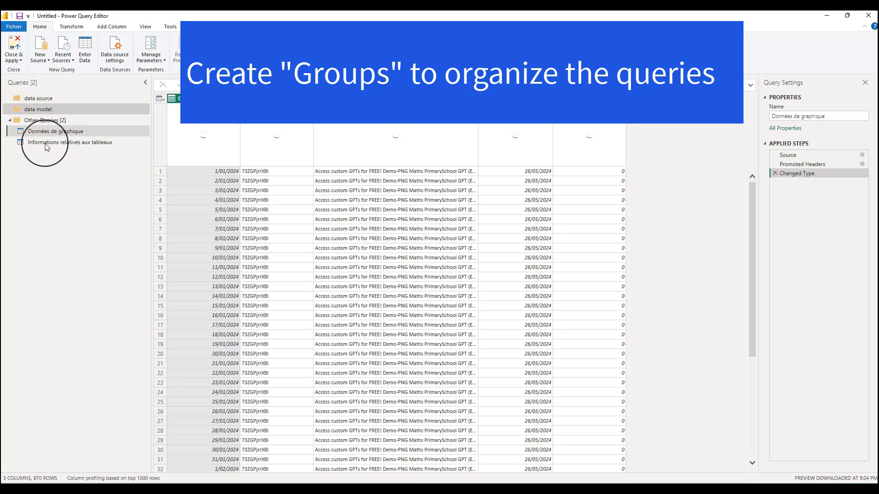
click(46, 145)
ctrl+click(38, 133)
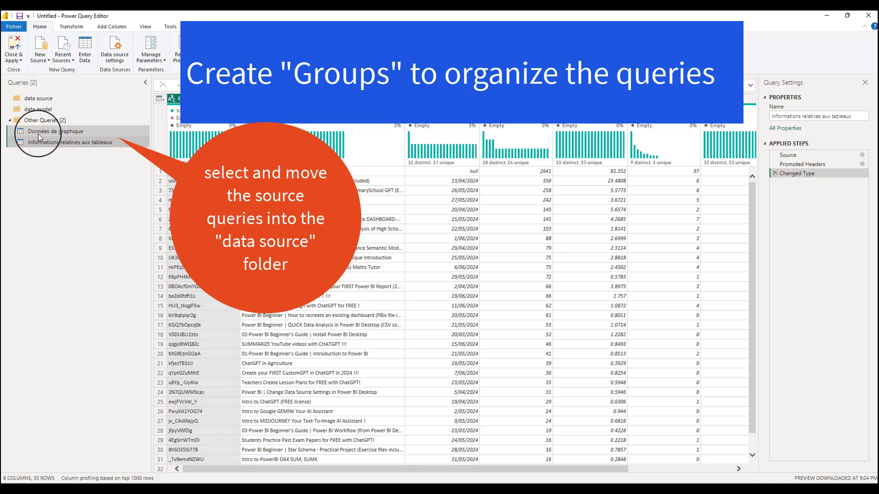
drag(38, 134, 69, 107)
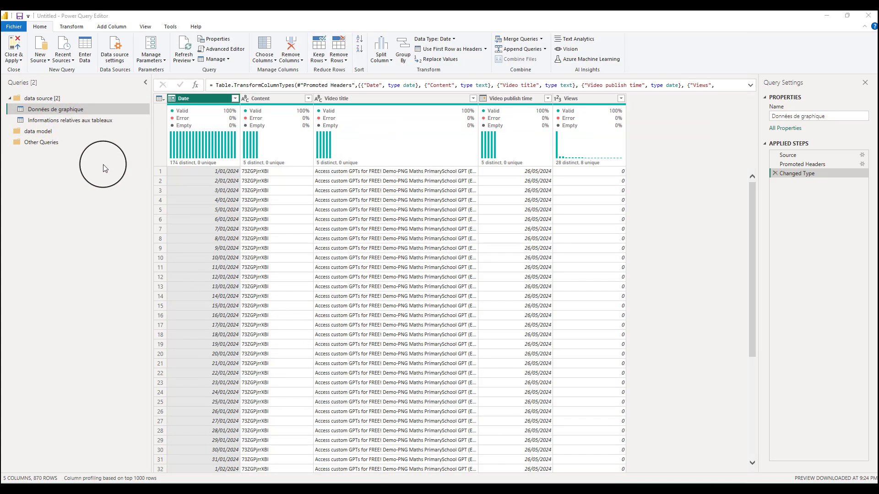
Rename the source queries dataVisual and dataTable, and duplicate dataTable as dataTotal.
click(83, 121)
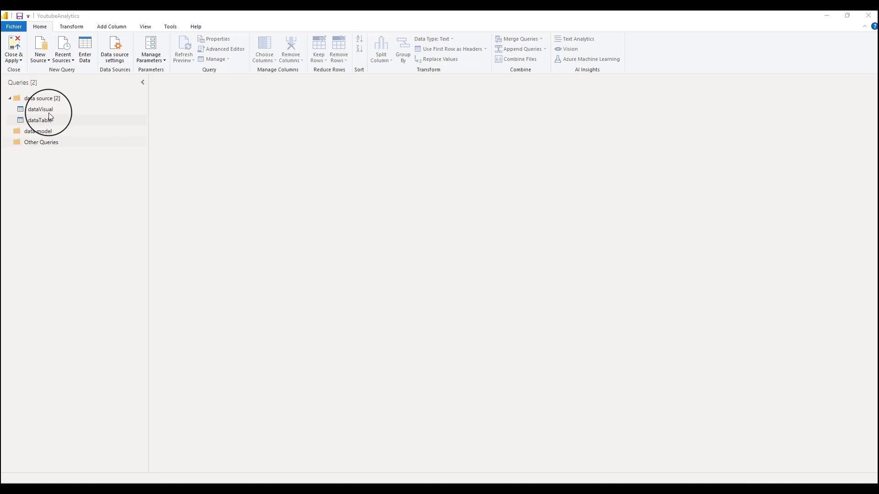
click(43, 120)
right_click(45, 122)
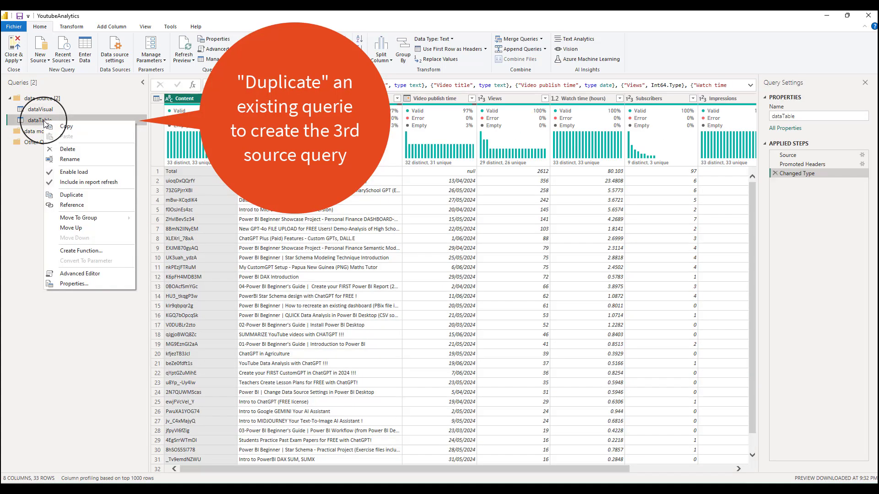
click(75, 195)
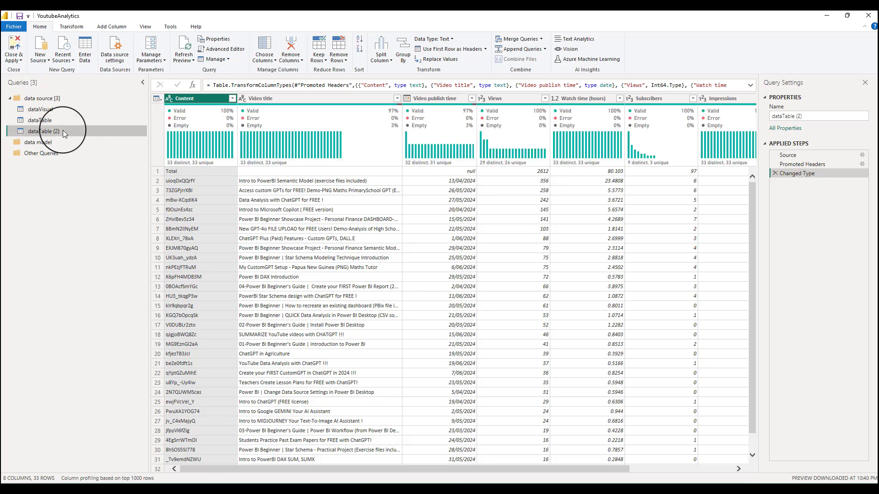
double_click(63, 131)
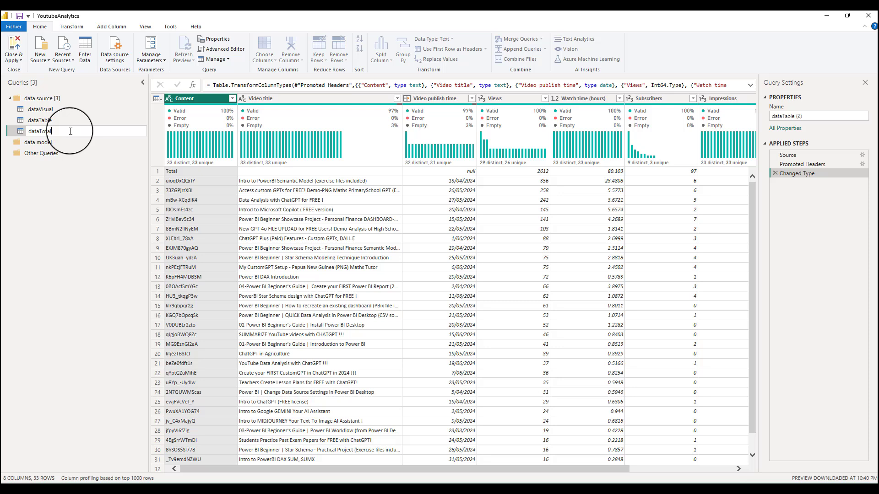
text(dataTotal)
key(Return)
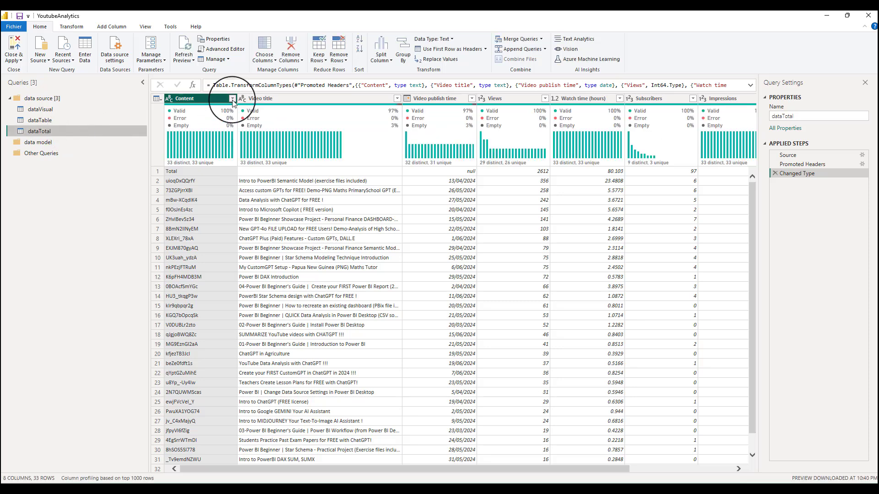
click(232, 99)
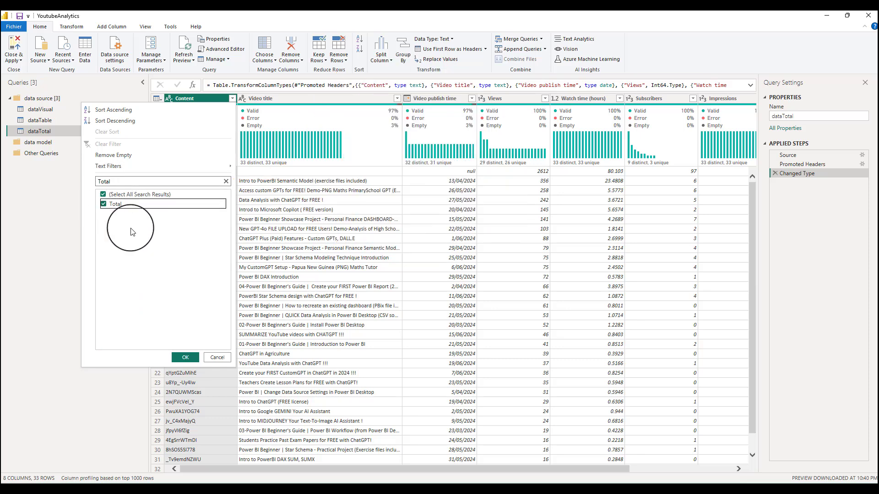
Keep only the Total row in dataTotal and exclude Total from dataTable's Content column.
click(195, 360)
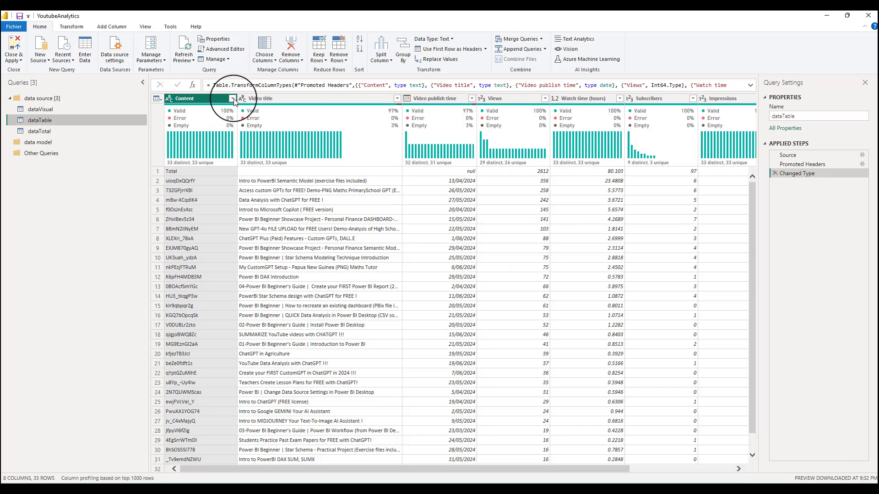
click(233, 99)
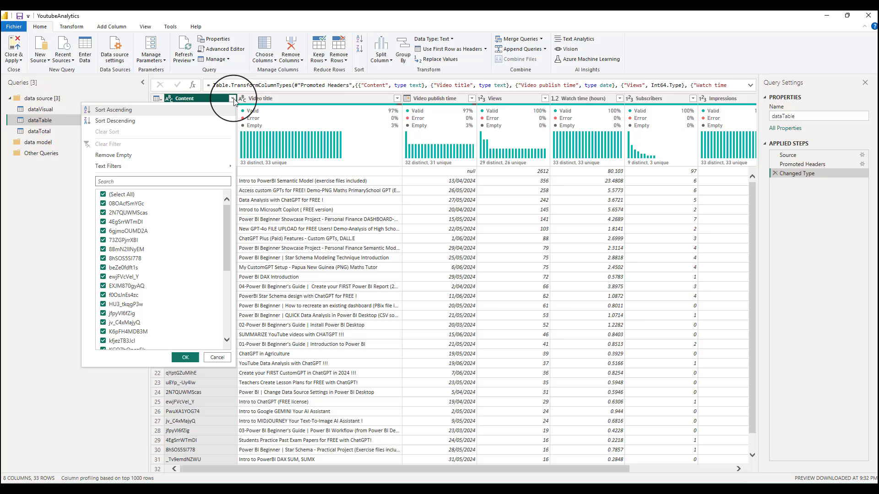
click(103, 195)
click(104, 195)
click(113, 181)
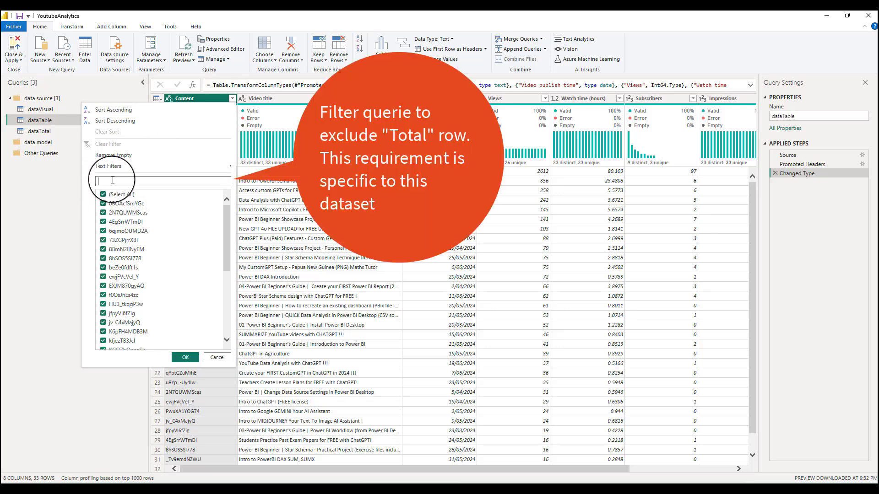
text(Total)
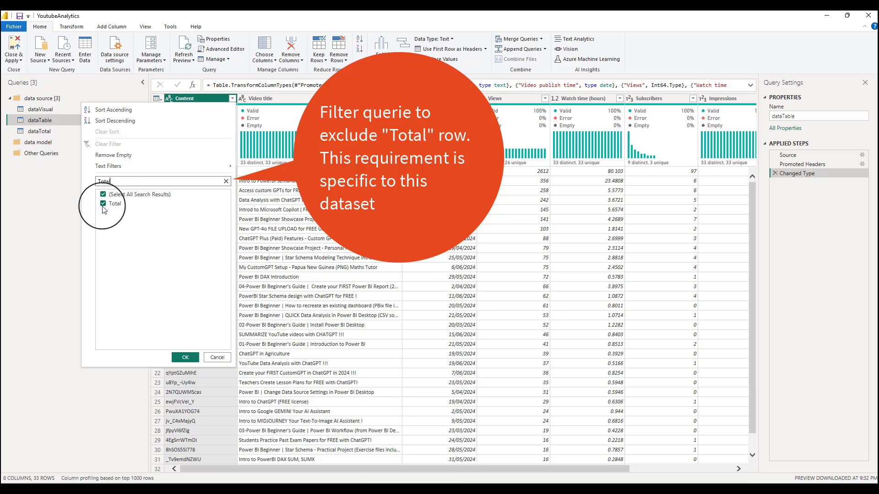
click(186, 357)
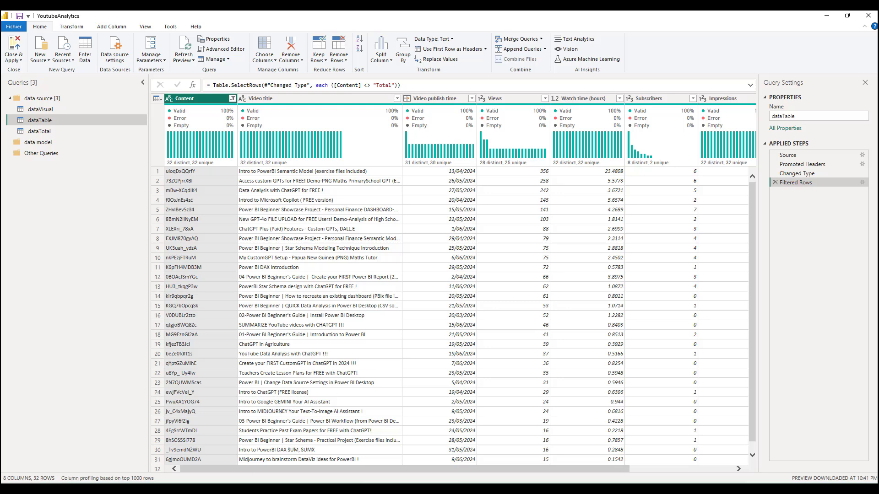
click(50, 110)
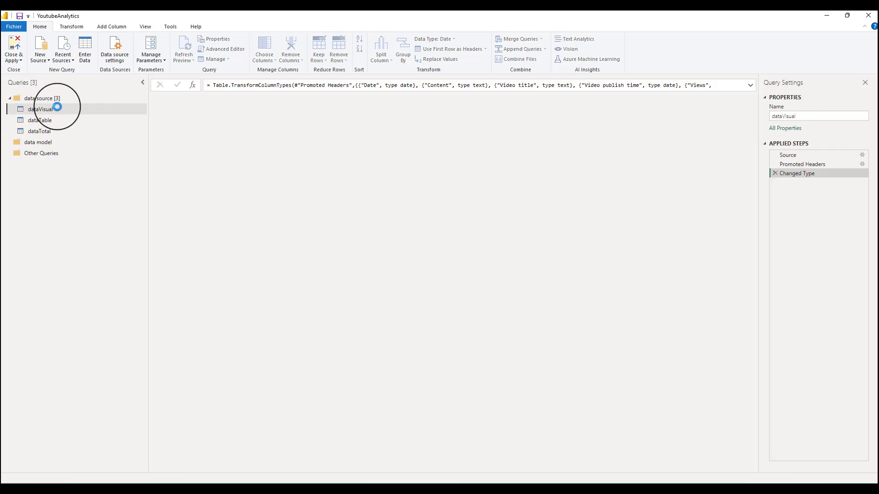
Reference dataVisual as factViewsDay inside the data model group.
right_click(57, 106)
click(94, 191)
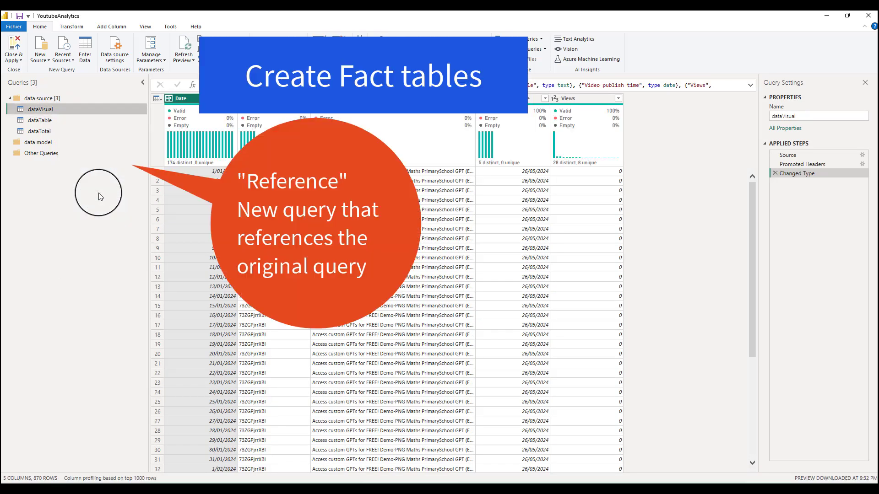
drag(62, 141, 56, 153)
double_click(61, 154)
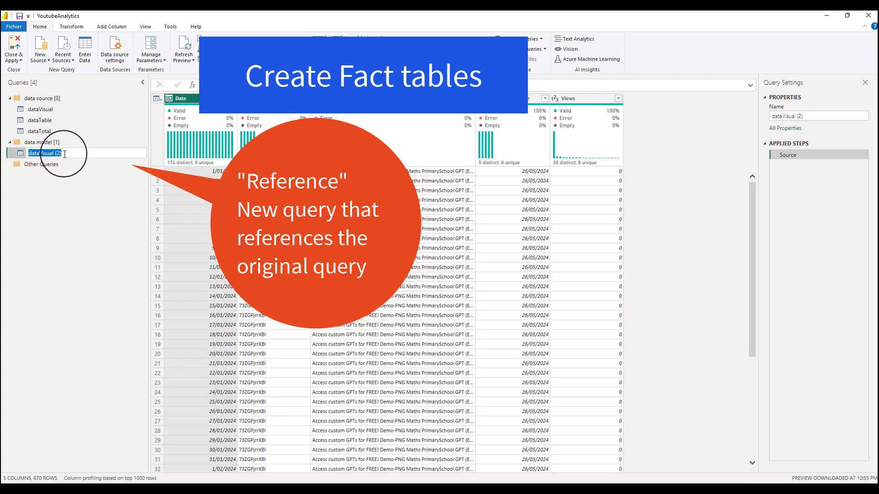
key(Return)
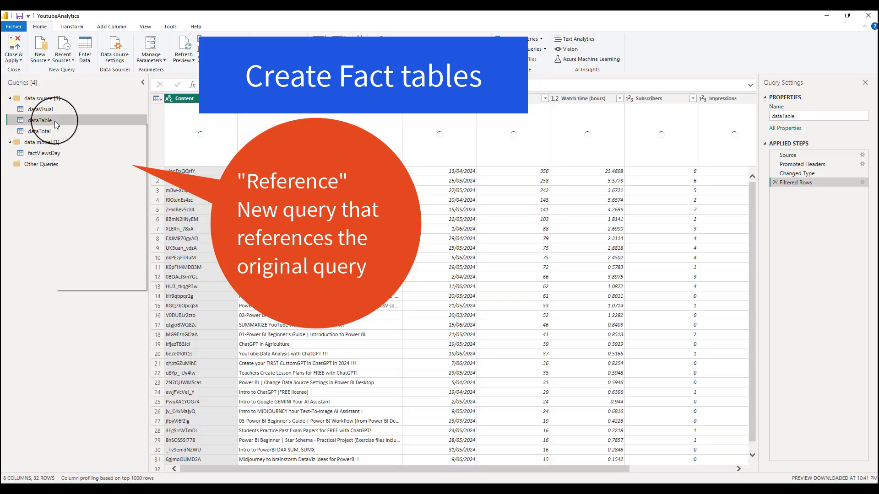
Reference dataTable as factVideoStats inside the data model group.
right_click(54, 121)
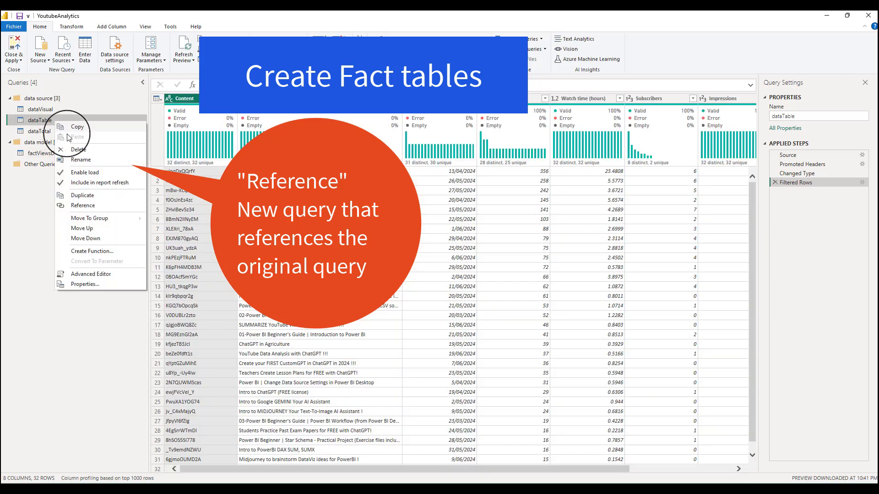
click(87, 206)
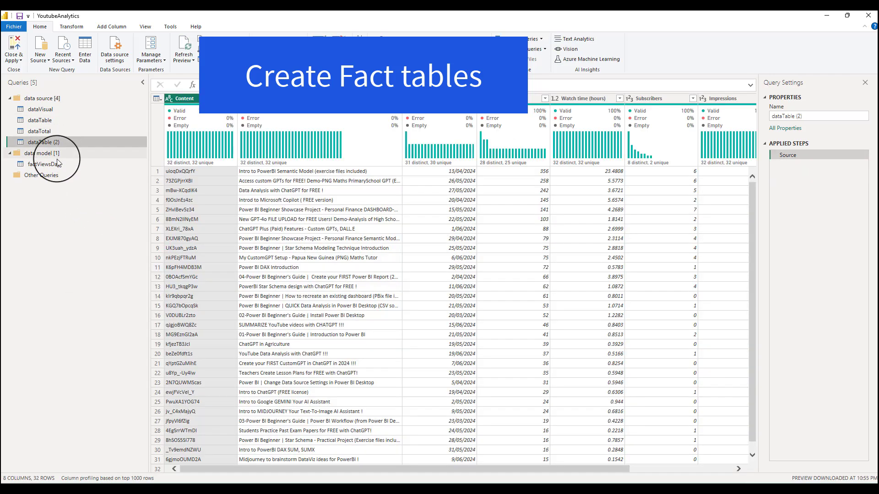
drag(57, 163, 59, 167)
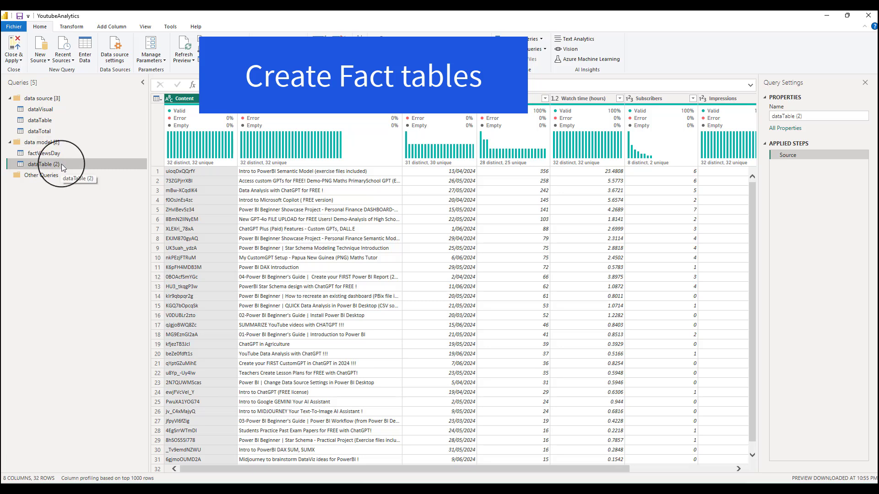
double_click(62, 164)
text(factVideoStats)
key(Return)
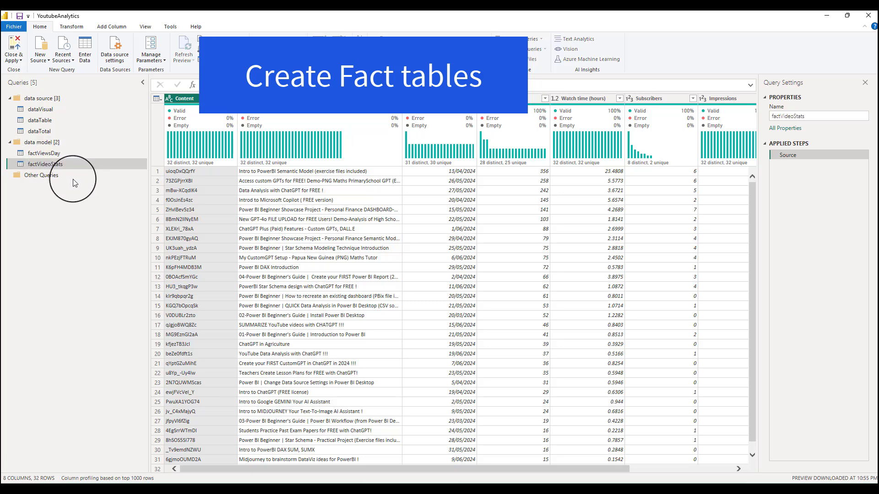
Move the dataTotal reference into the data model group and rename it factTotal.
click(50, 131)
right_click(50, 131)
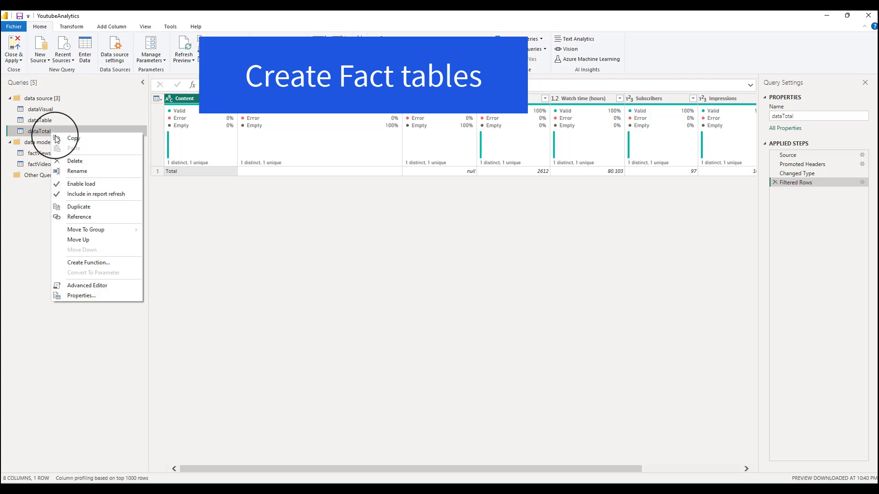
key(Escape)
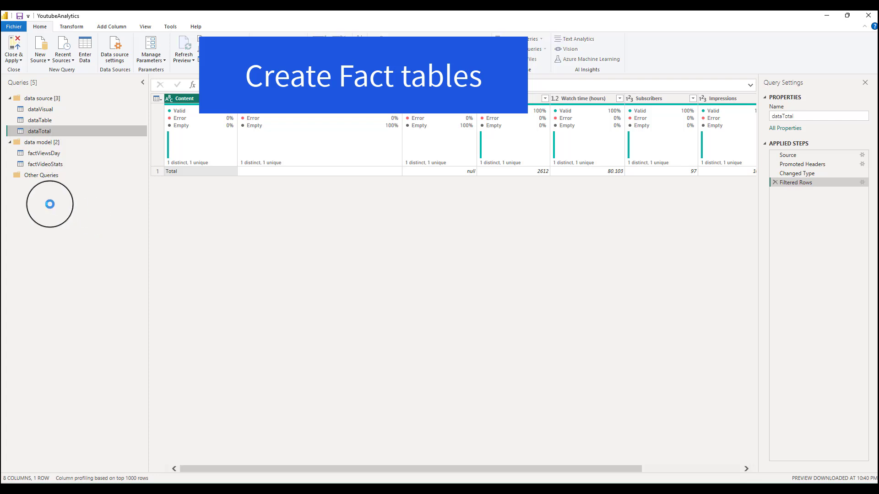
drag(55, 163, 62, 175)
double_click(61, 174)
text(factTotal)
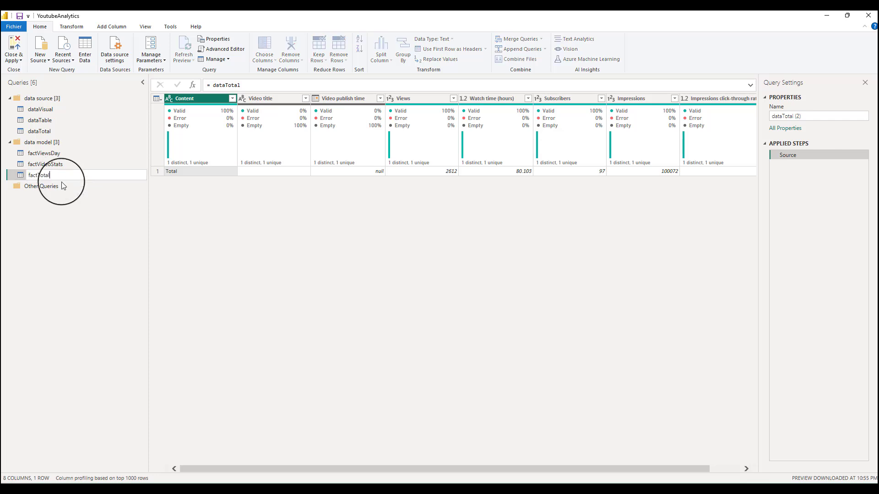
key(Return)
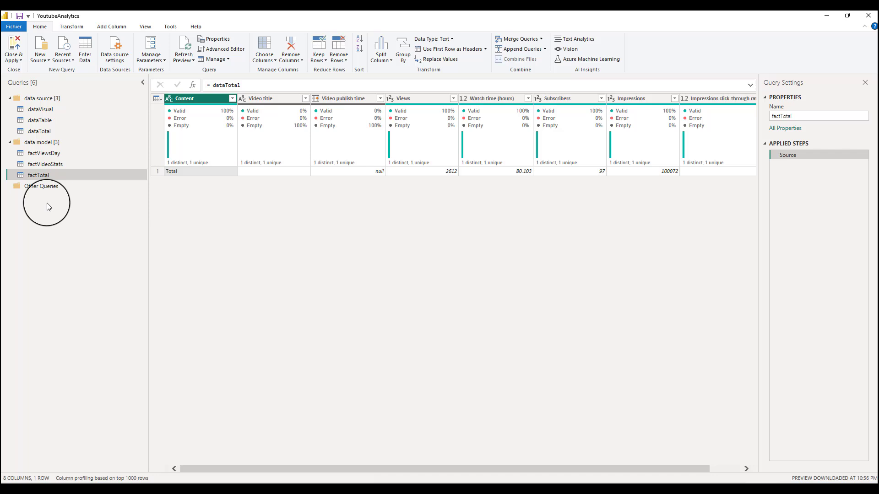
Build a blank query from pasted 2024 date-table M code and rename it dimDate.
click(49, 62)
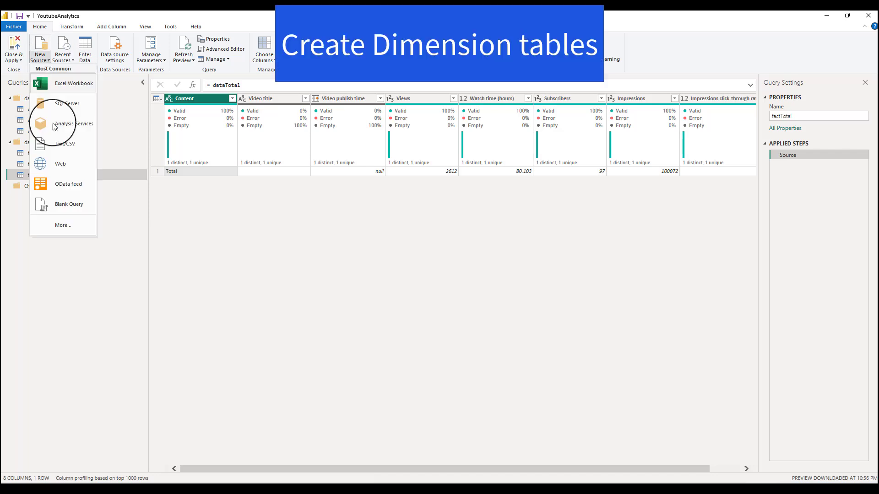
click(68, 204)
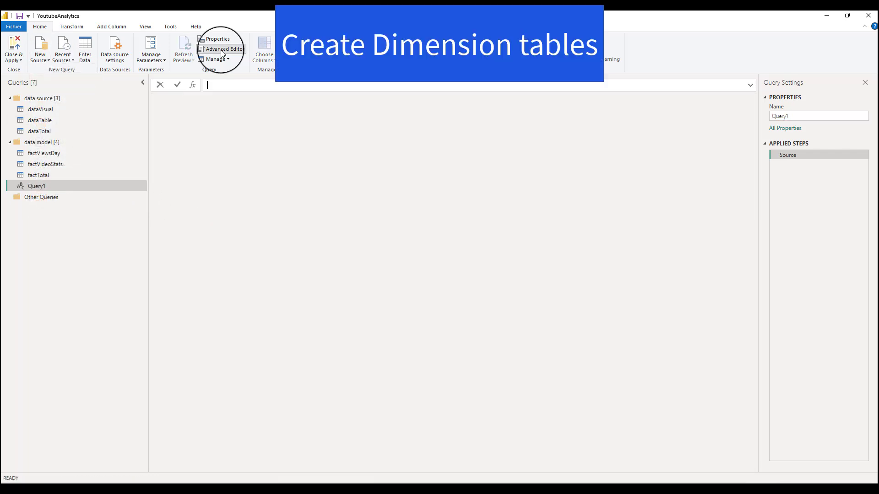
click(224, 49)
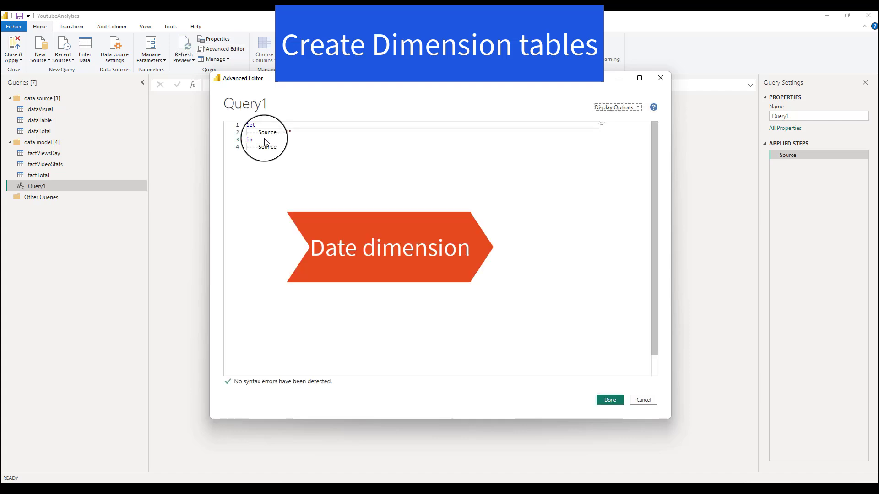
drag(291, 148, 240, 131)
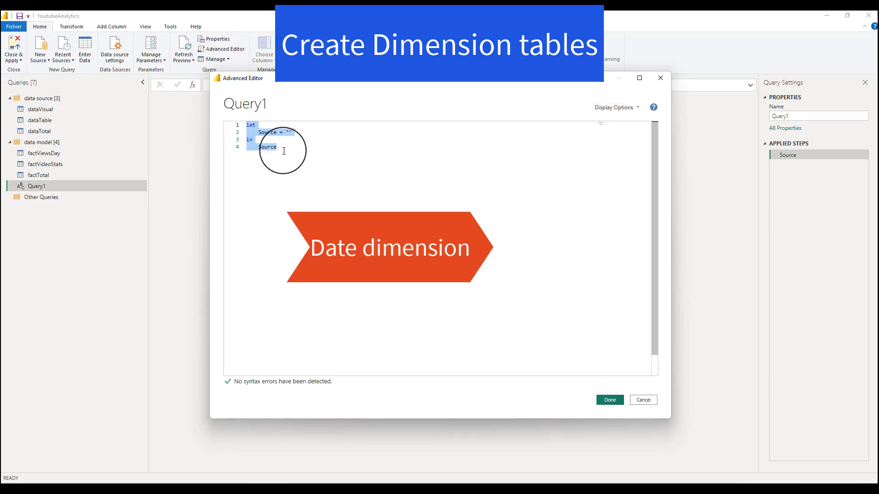
text(let     StartDate = #date(2024, 1, 1),     EndDate = #date(2024, 12, 31),     DateList = List.Dates(StartDate, Duration.Days(EndDate - StartDate) + 1, #duration(1, 0, 0, 0)),     DateTable = Table.FromList(DateList, Splitter.SplitByNothing()),     ChangedType = Table.TransformColumnTypes(DateTable,{{"Column1", type date}}),     RenamedColumns = Table.RenameColumns(ChangedType,{{"Column1", "Date"}}),     AddYear = Table.AddColumn(RenamedColumns, "Year", each Date.Year([Date])),     AddMonth = Table.AddColumn(AddYear, "Month", each Date.Month([Date])),     AddDay = Table.AddColumn(AddMonth, "Day", each Date.Day([Date])),     AddQuarter = Table.AddColumn(AddDay, "Quarter", each Date.QuarterOfYear([Date])),     AddMonthName = Table.AddColumn(AddQuarter, "Month Name", each Date.ToText([Date], "MMMM")),     AddDayName = Table.AddColumn(AddMonthName, "Day Name", each Date.ToText([Date], "dddd")) in     AddDayName)
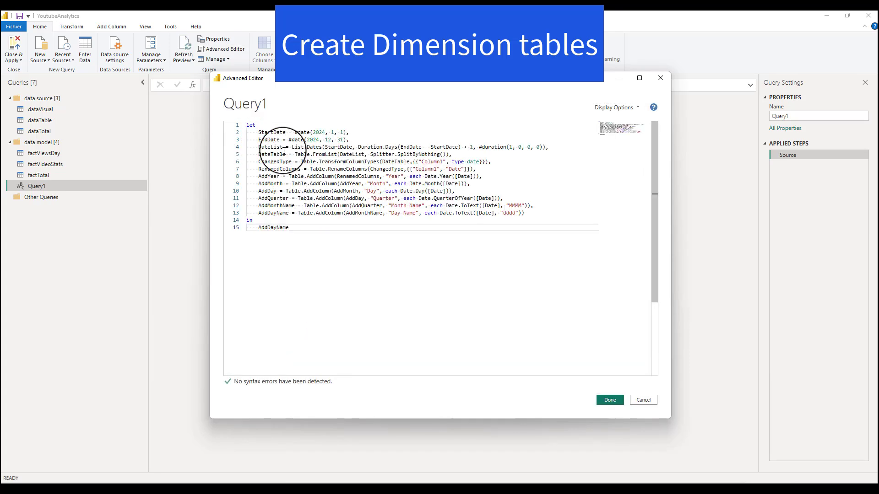
click(609, 400)
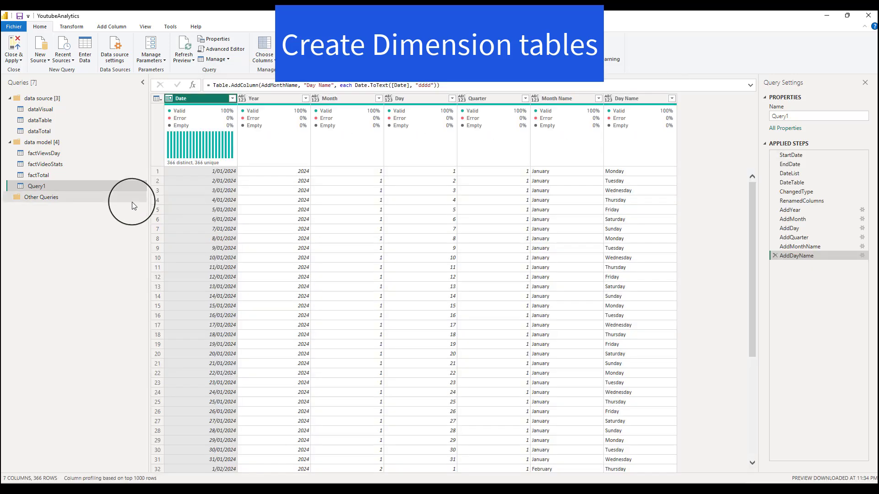
double_click(60, 186)
Create a reference query of dataTable in the data model group and name it dimVideo.
text(dim)
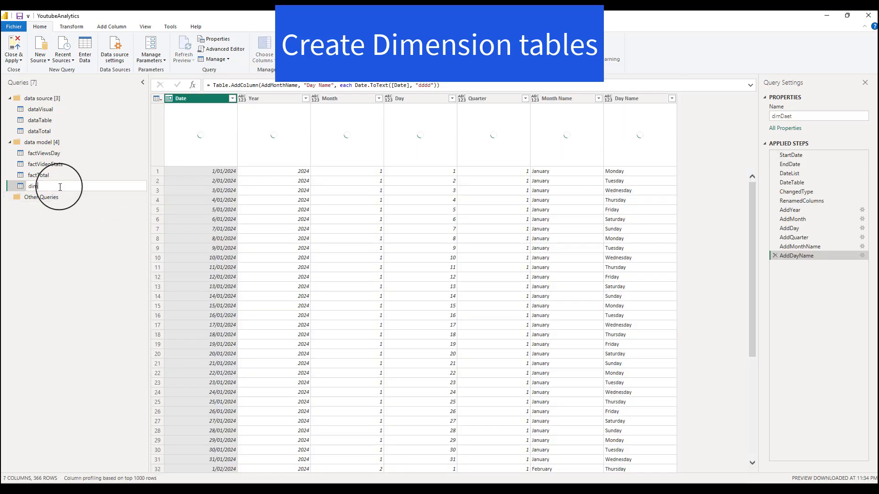
text(Date)
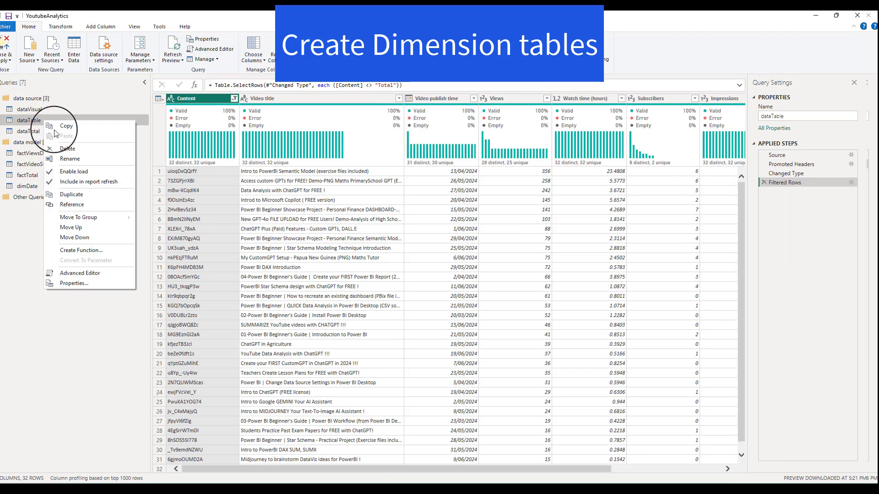
click(73, 203)
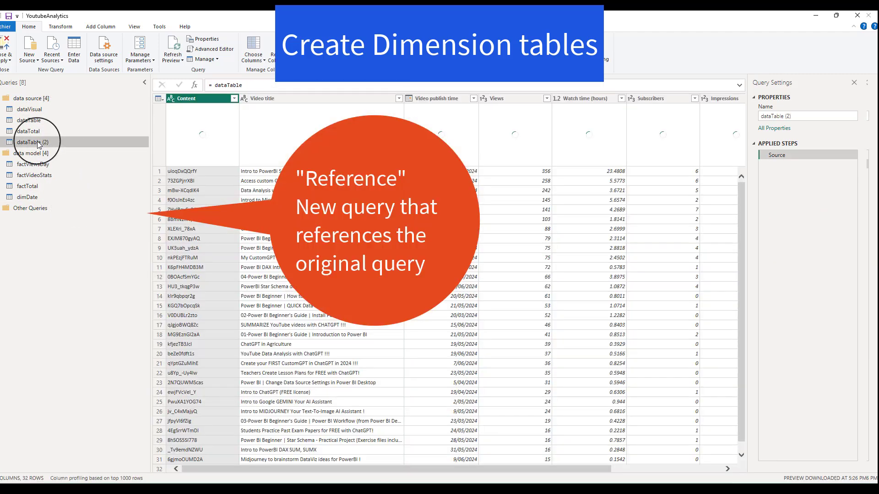
drag(53, 142, 38, 199)
double_click(34, 197)
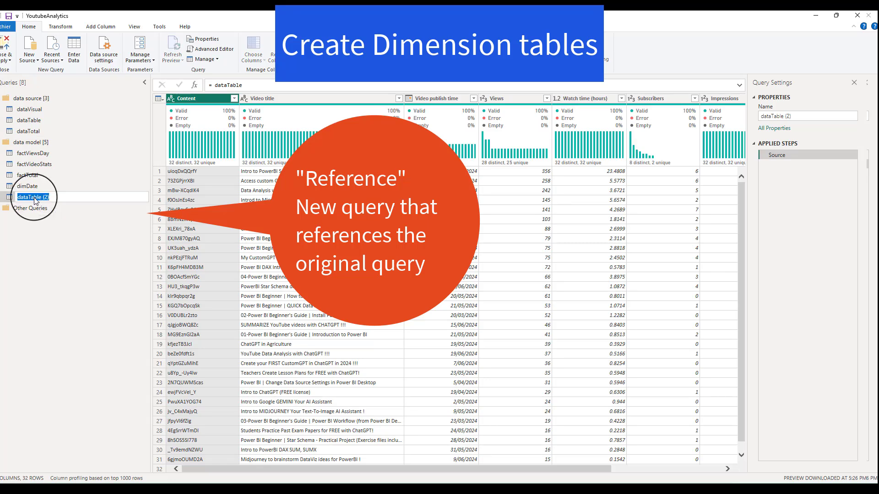
text(dimVideo)
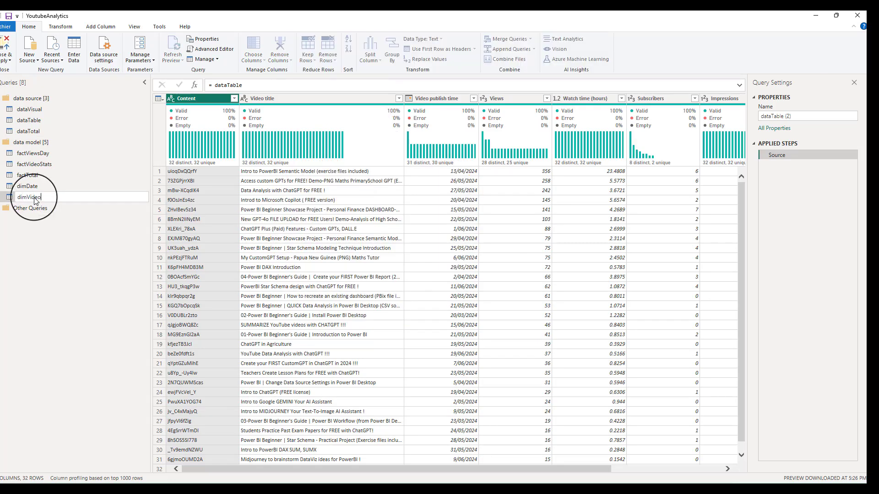
key(Return)
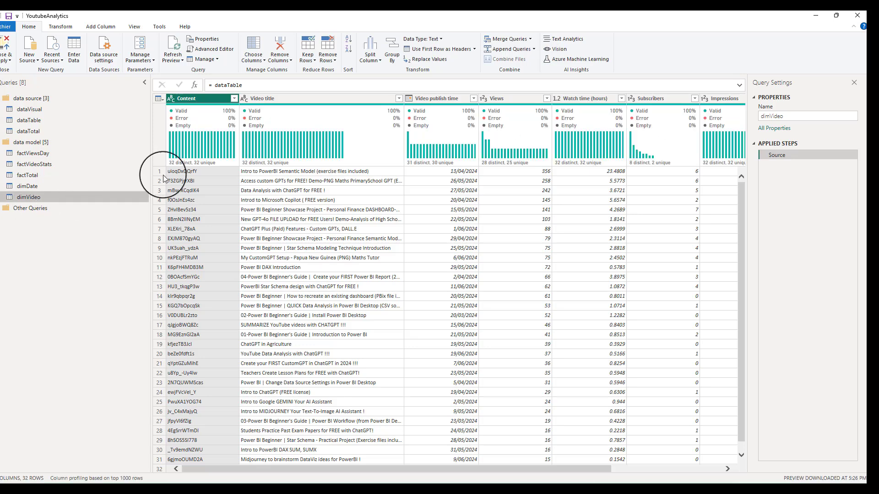
Keep only the Content and Video title columns in dimVideo.
ctrl+click(264, 99)
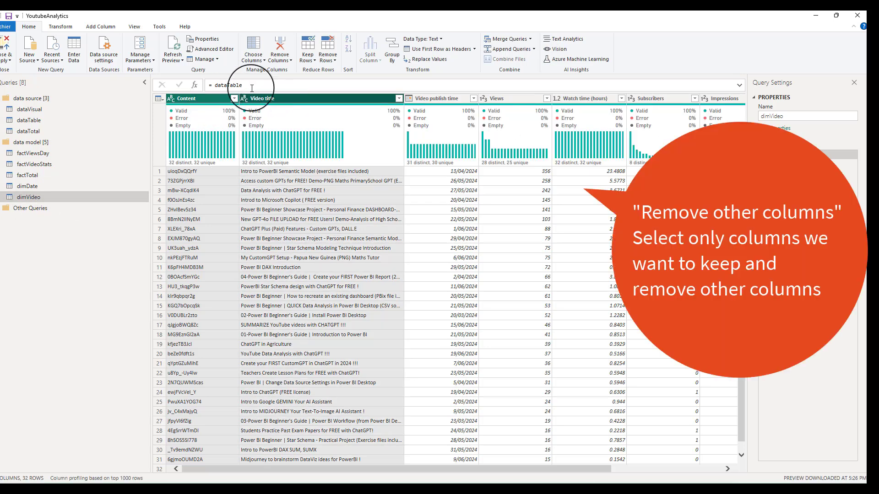
right_click(280, 103)
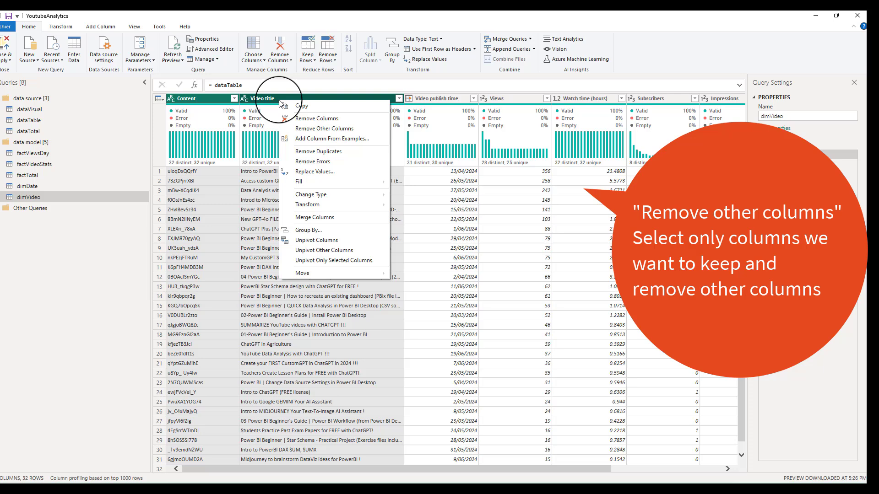
click(304, 129)
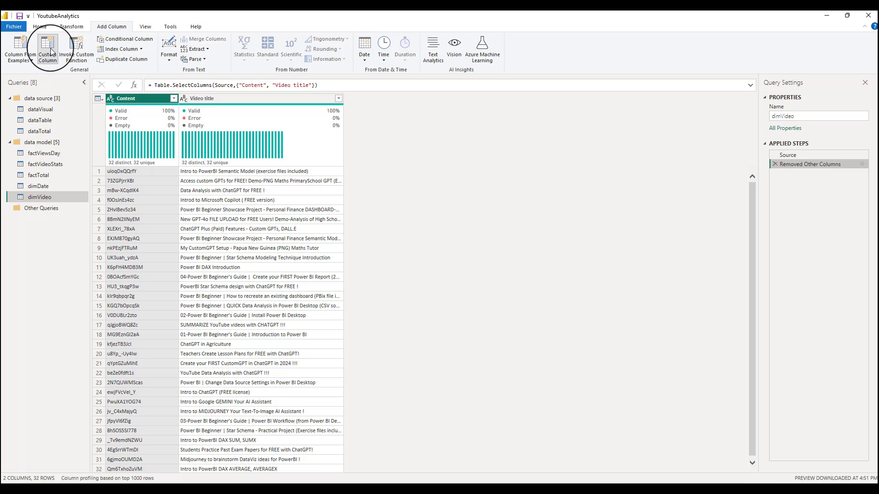
click(48, 50)
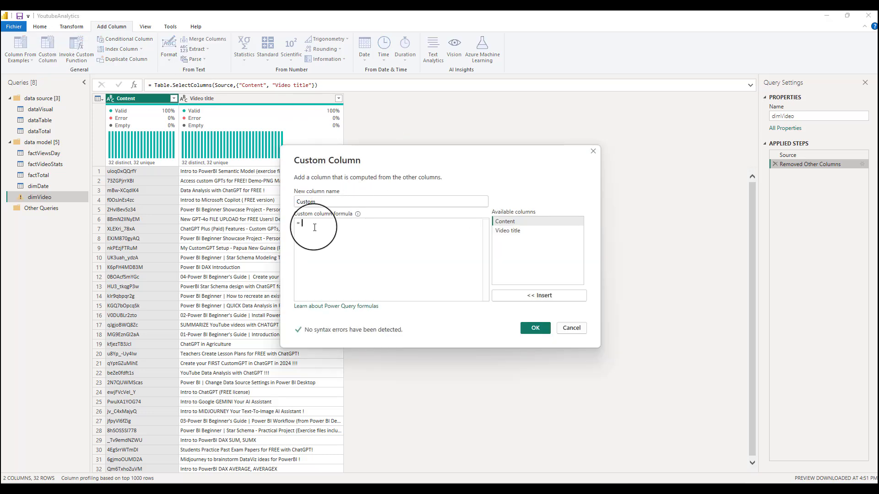
Add a VideoCategory custom column using the pasted if/Text.Contains formula on the title.
text(if(Text.Contains([Video title], "PowerBI")) then "PowerBI" else null)
drag(316, 202, 278, 201)
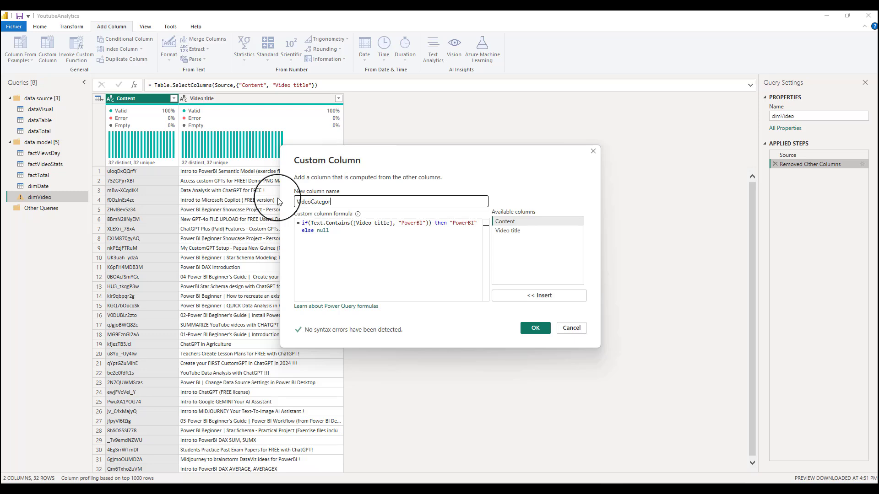
click(534, 328)
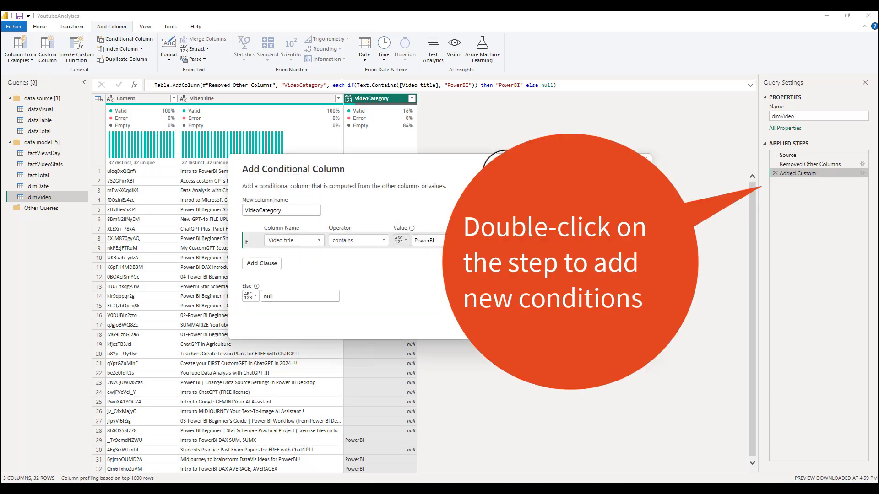
Add Else If clauses that tag titles containing AI keywords as AI, then apply.
click(263, 265)
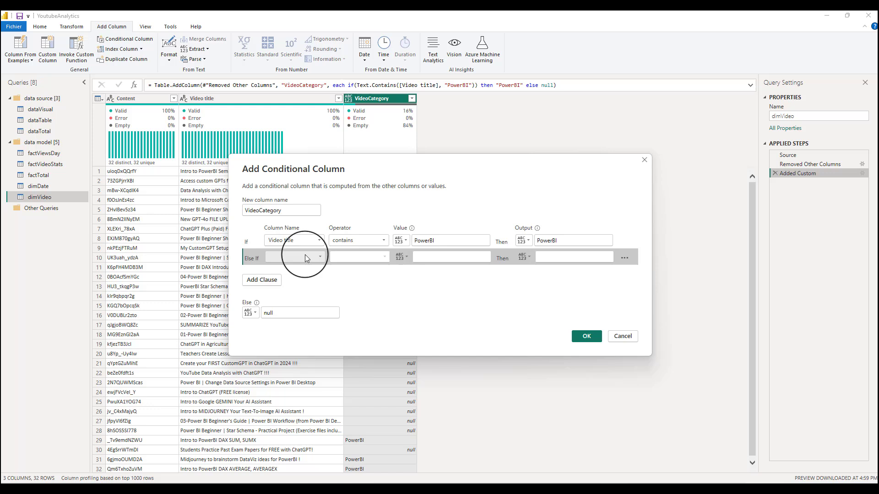
click(304, 255)
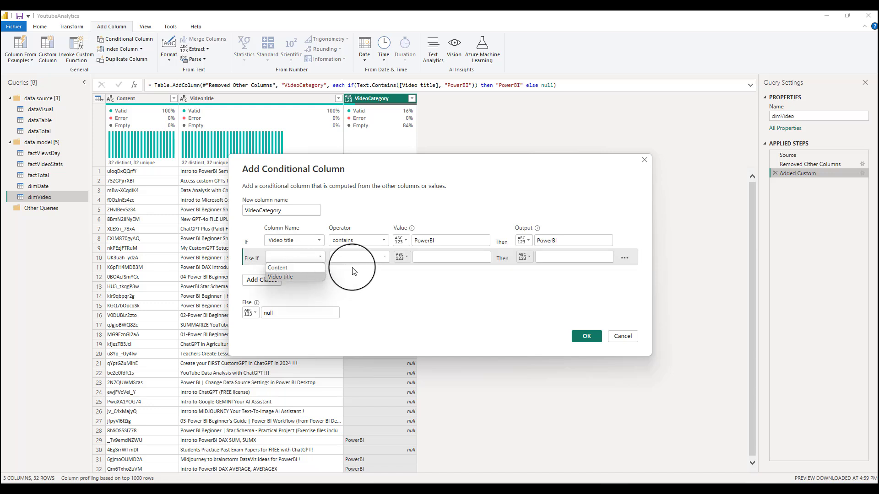
click(325, 276)
click(362, 257)
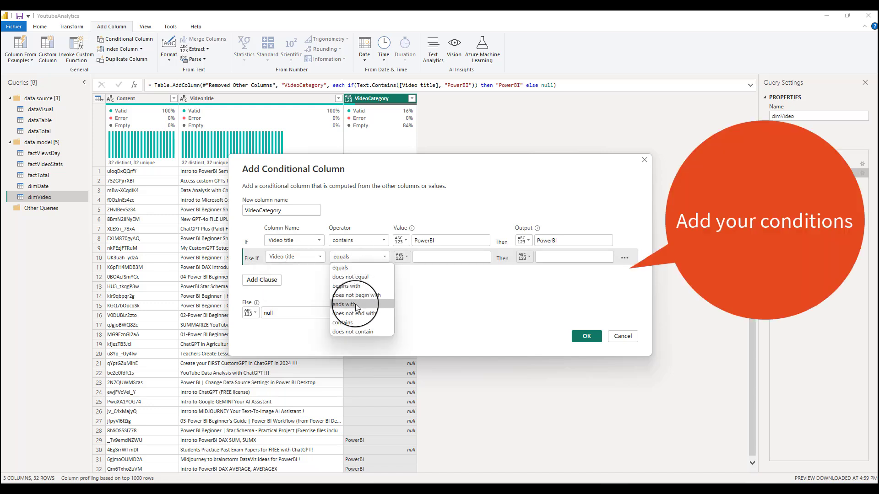
click(351, 322)
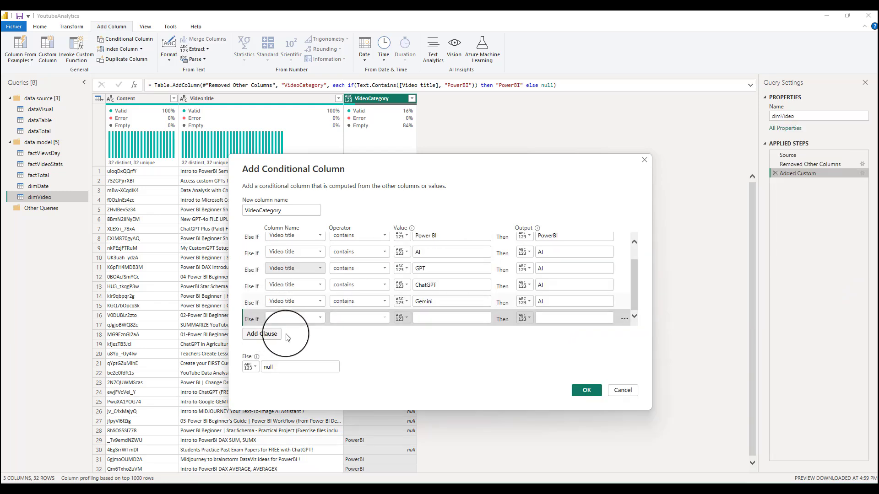
click(279, 335)
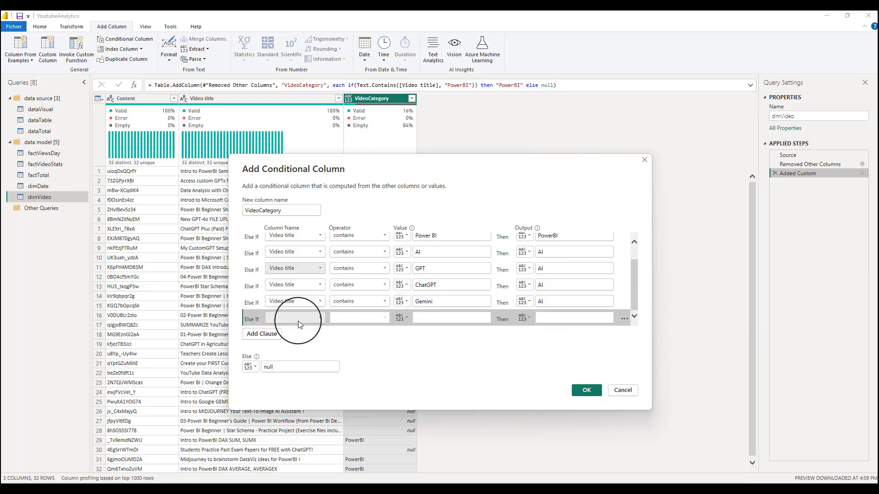
click(363, 320)
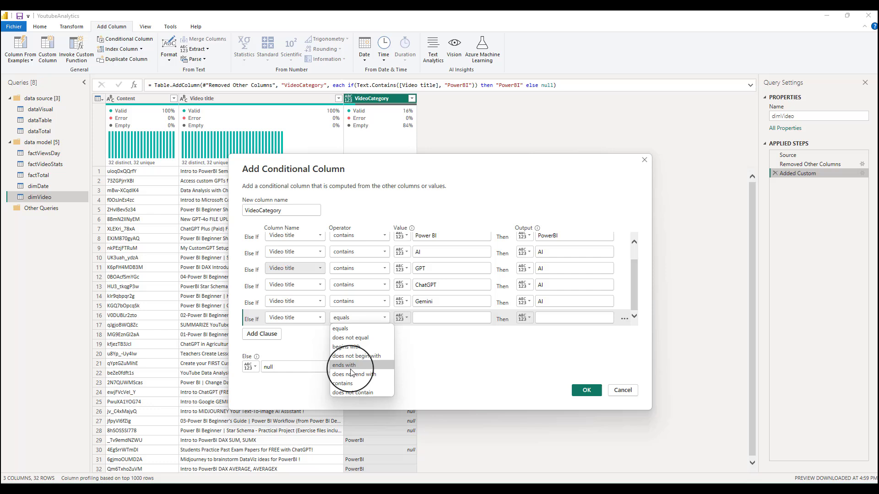
click(350, 386)
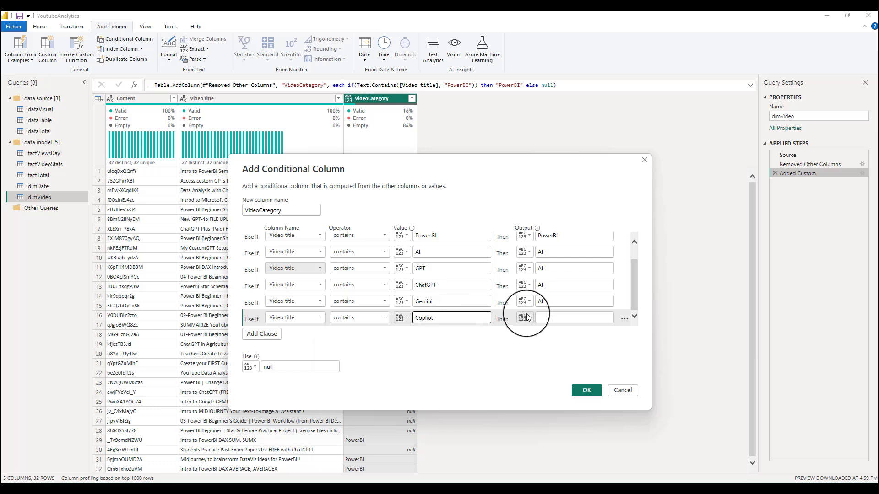
click(549, 315)
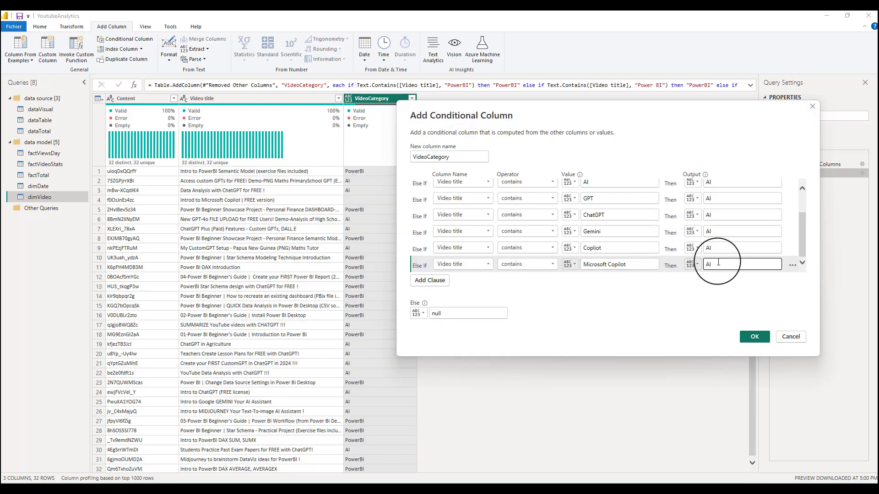
click(751, 337)
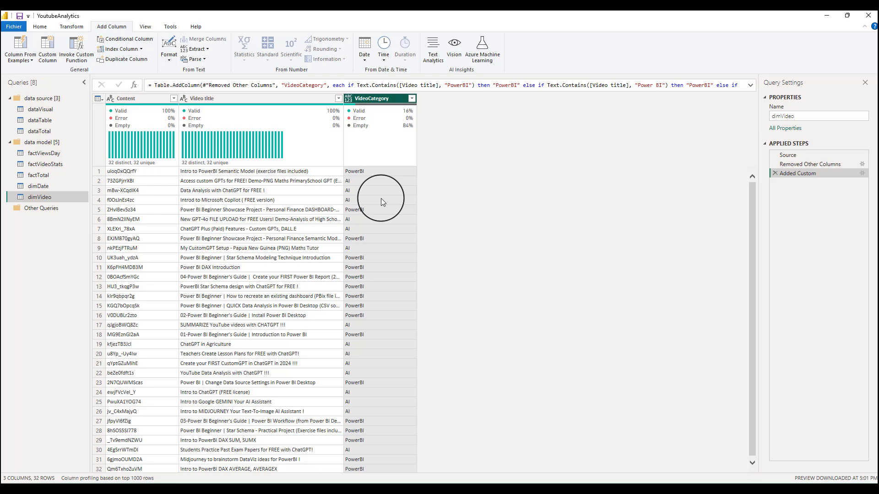
click(48, 49)
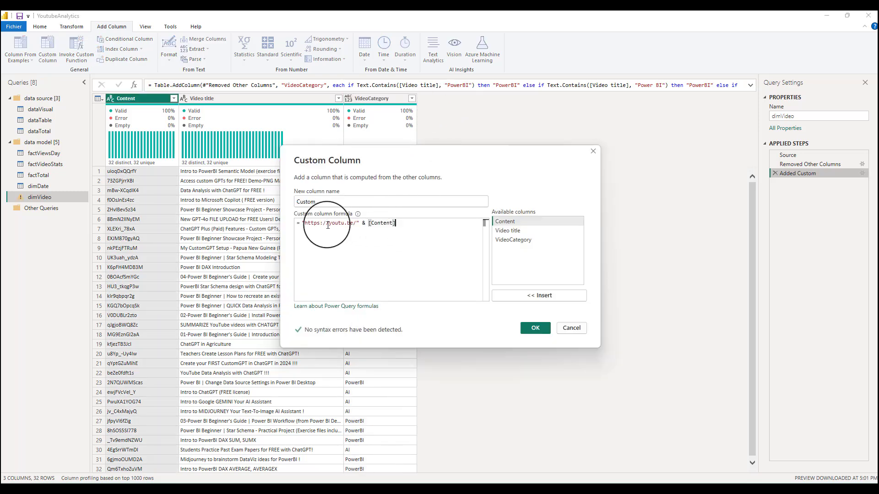
drag(326, 201, 269, 200)
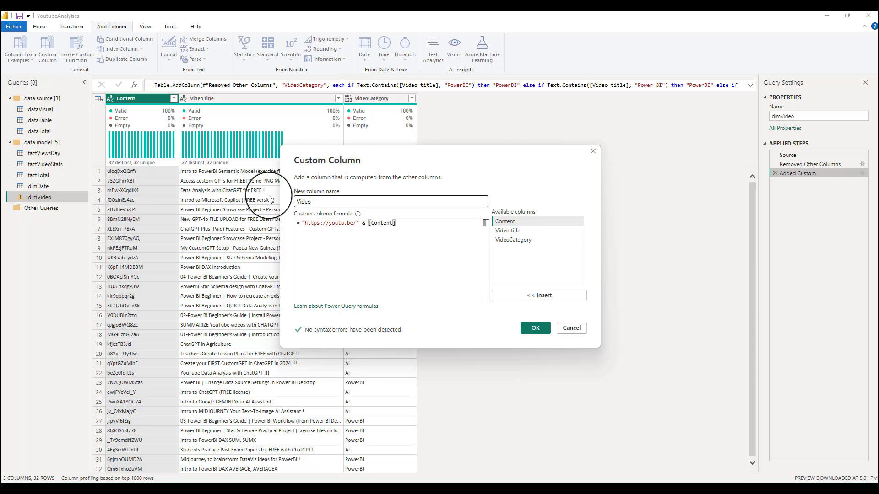
text(VideoLink)
click(534, 328)
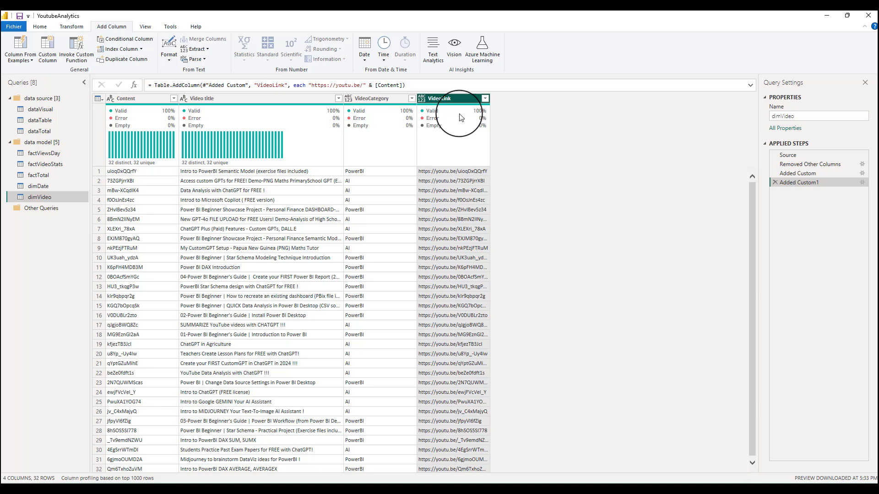
Turn off Enable load for dataVisual and dataTable, accepting each data loss warning.
right_click(62, 110)
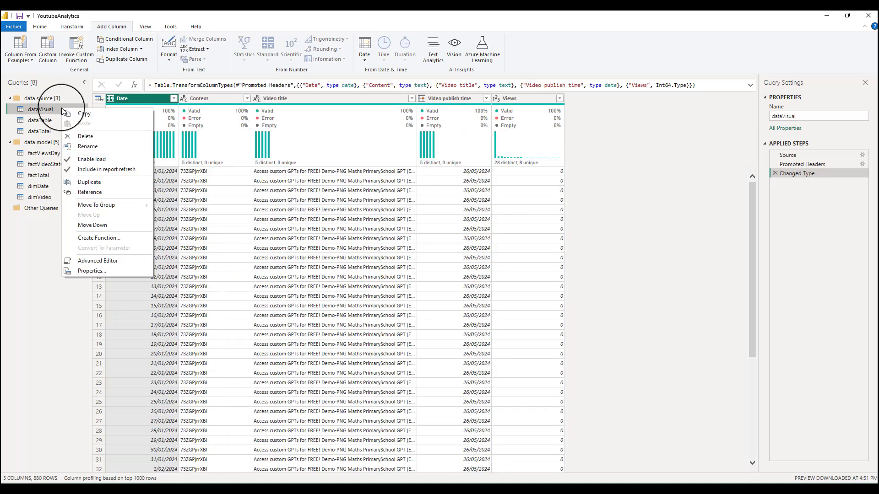
click(88, 161)
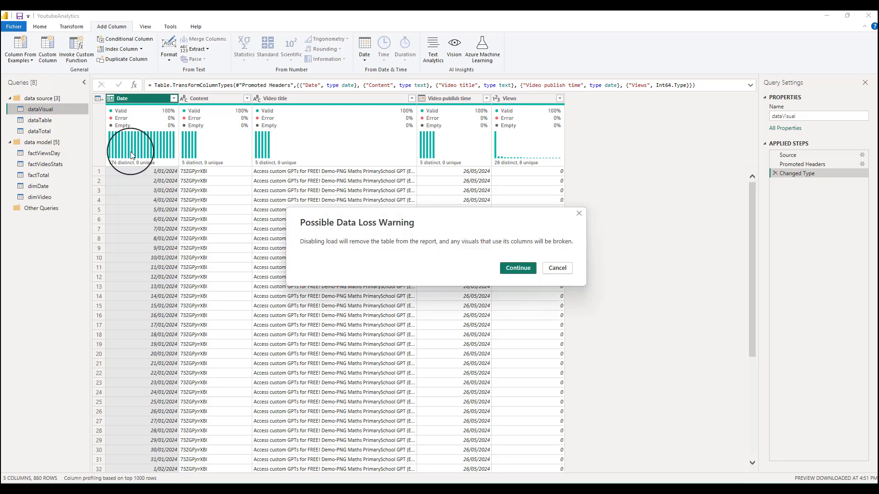
click(523, 272)
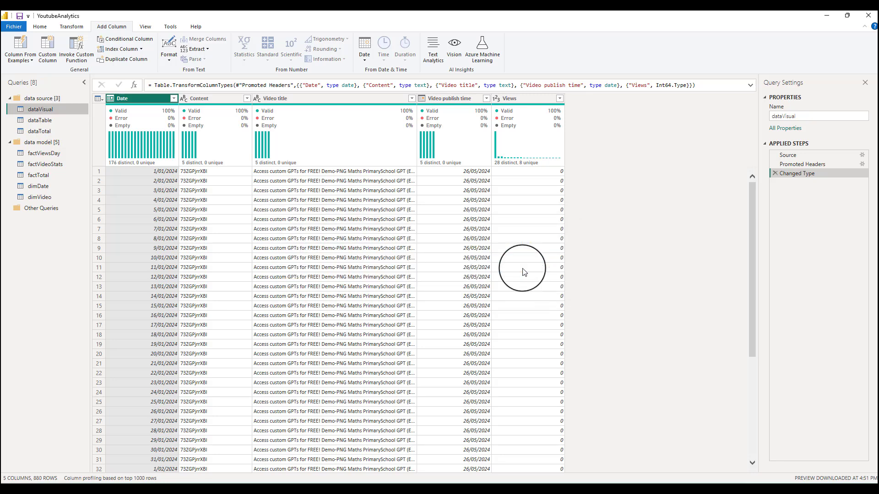
click(57, 120)
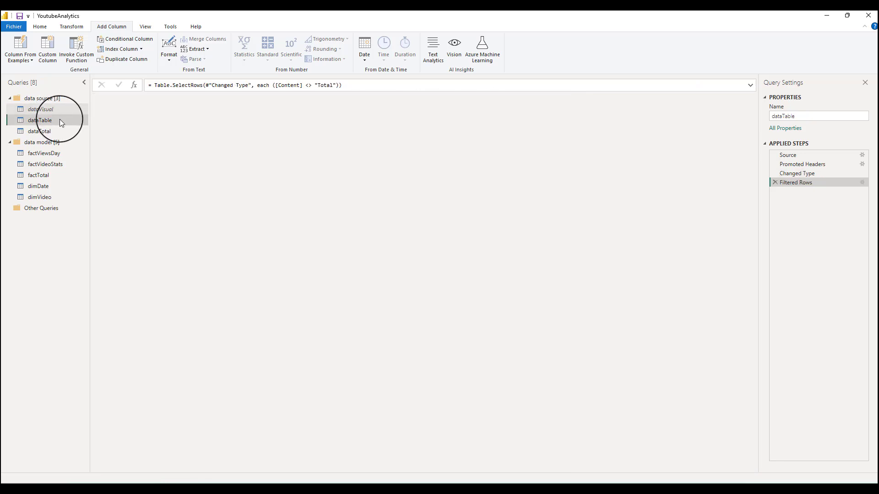
right_click(59, 120)
key(Escape)
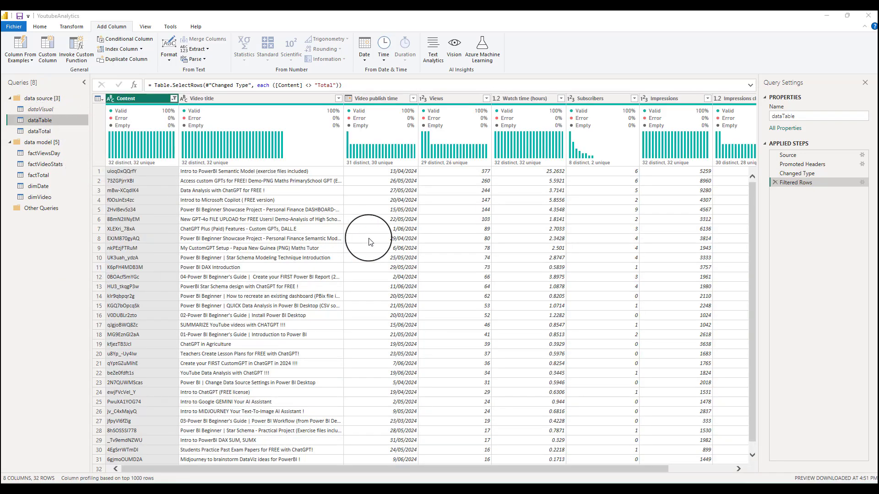
click(522, 271)
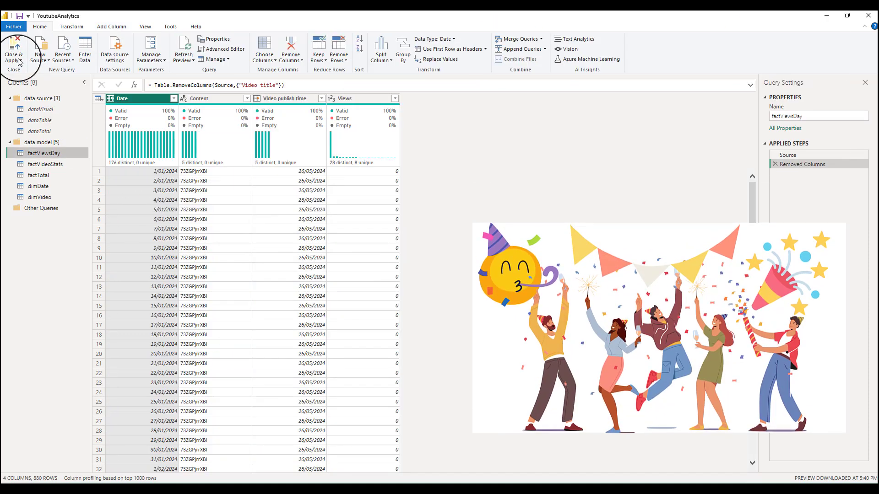
Close the Power Query editor and apply the query changes.
click(20, 61)
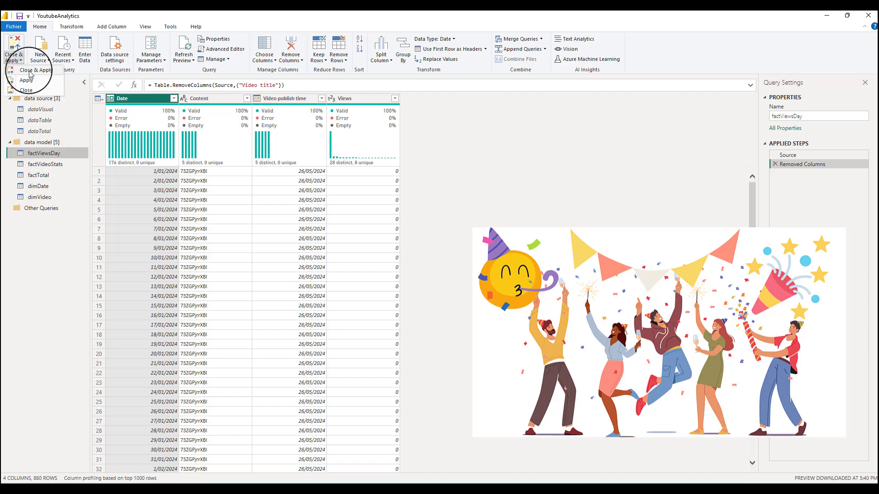
click(20, 61)
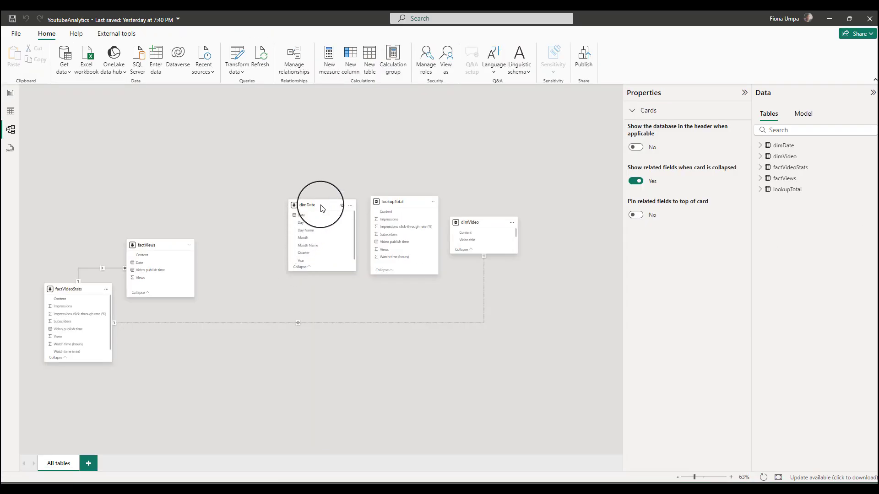
Place dimDate and dimVideo on top, fact tables below, lookupTotal at bottom, and lengthen dimVideo.
drag(323, 207, 242, 156)
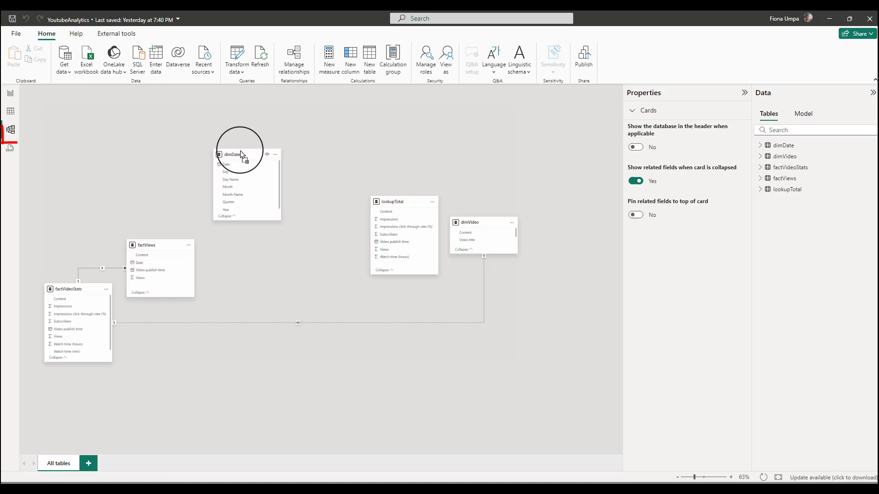
drag(389, 202, 262, 340)
drag(473, 221, 336, 153)
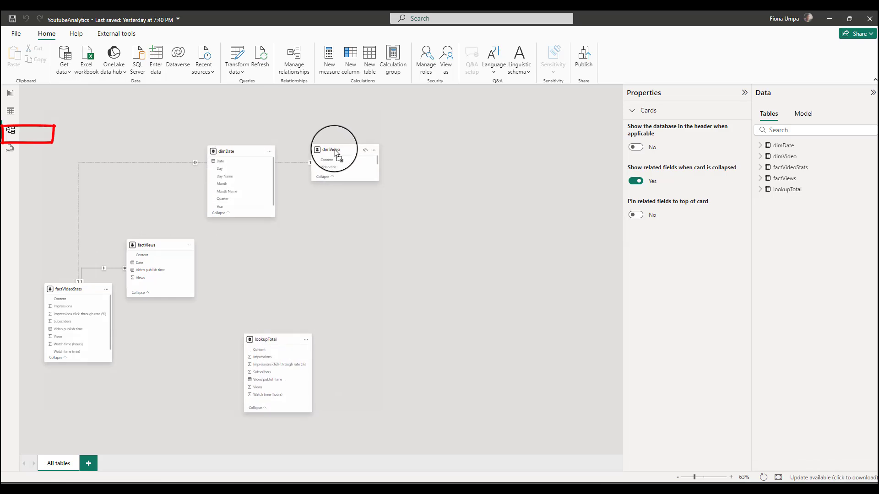
drag(346, 185, 348, 214)
drag(141, 250, 329, 271)
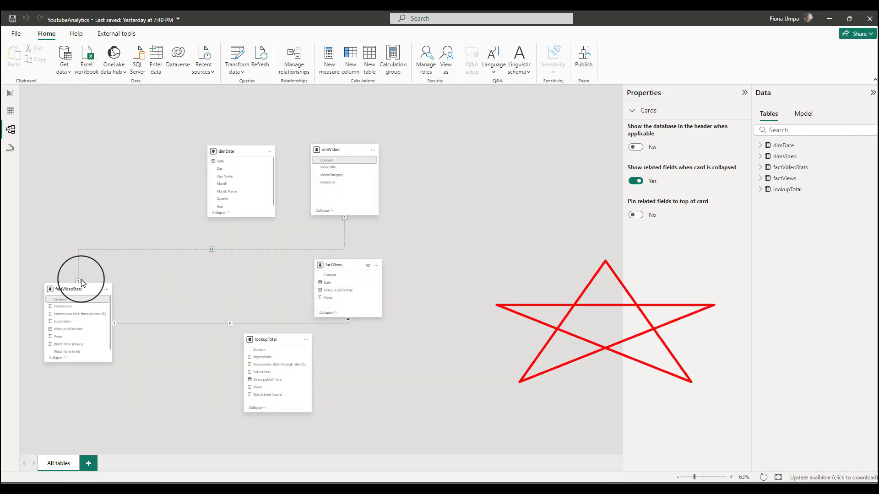
drag(112, 285, 228, 259)
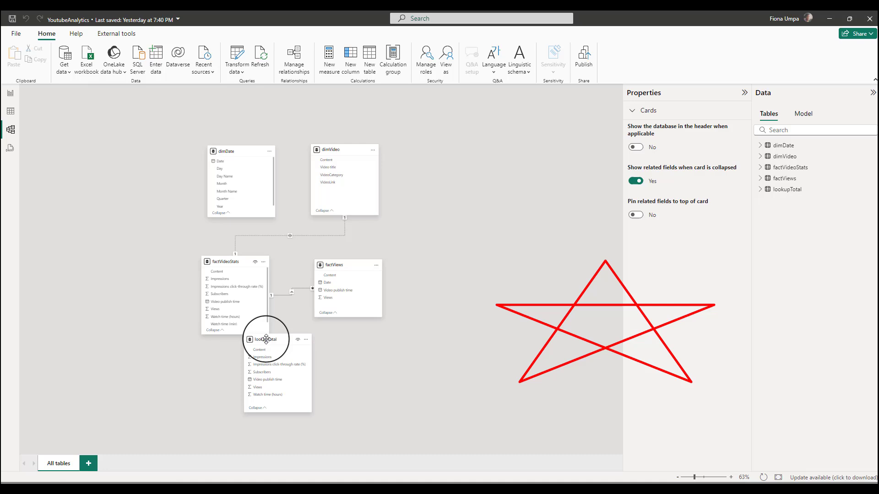
drag(269, 359, 273, 370)
drag(338, 265, 346, 268)
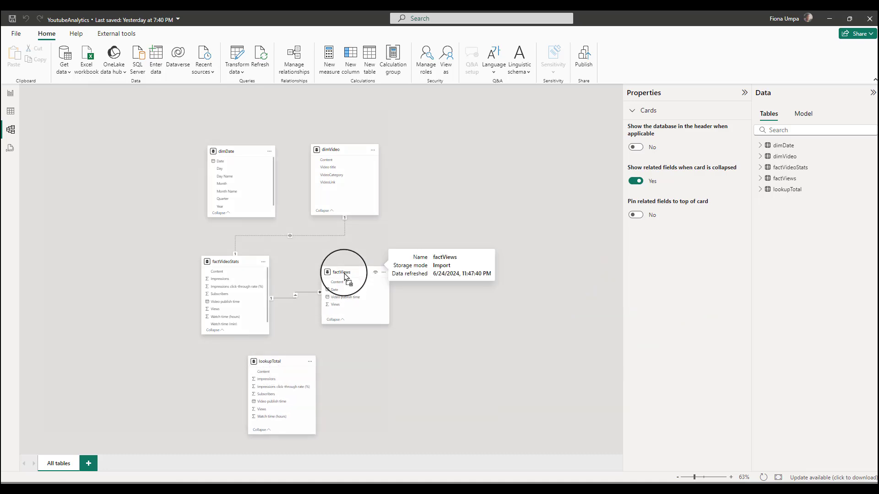
Delete the relationship between factVideoStats and factViews.
click(305, 291)
right_click(296, 293)
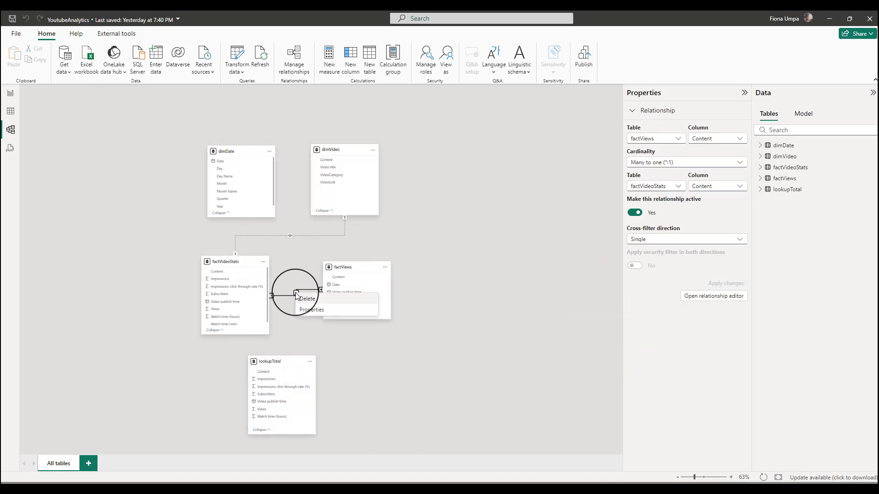
click(307, 301)
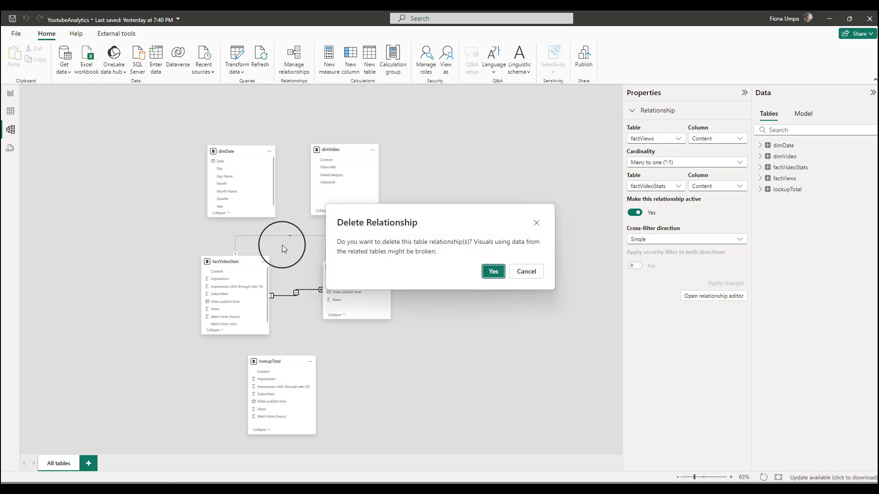
click(495, 274)
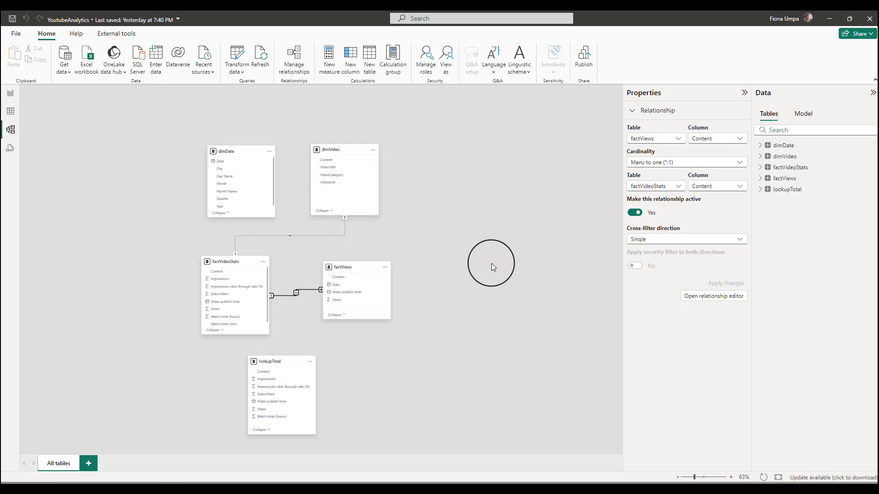
Set the dimVideo–factVideoStats relationship to one-to-many, single cross-filter direction, active.
click(290, 237)
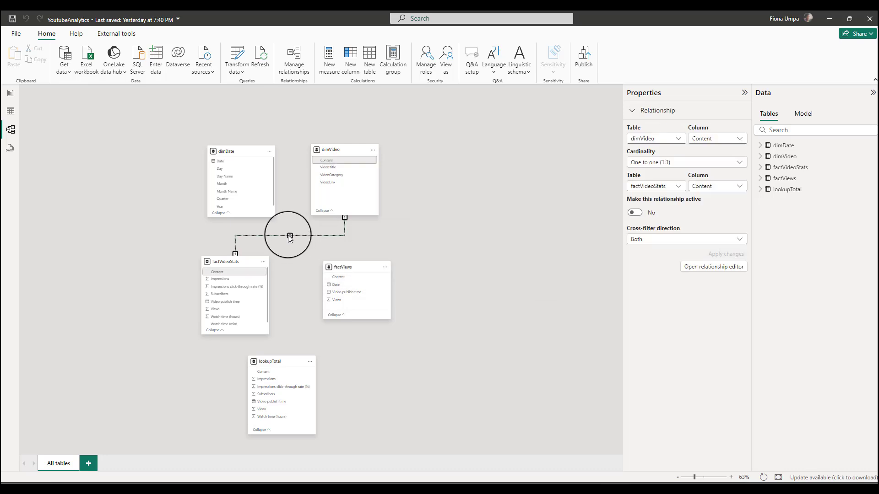
double_click(290, 235)
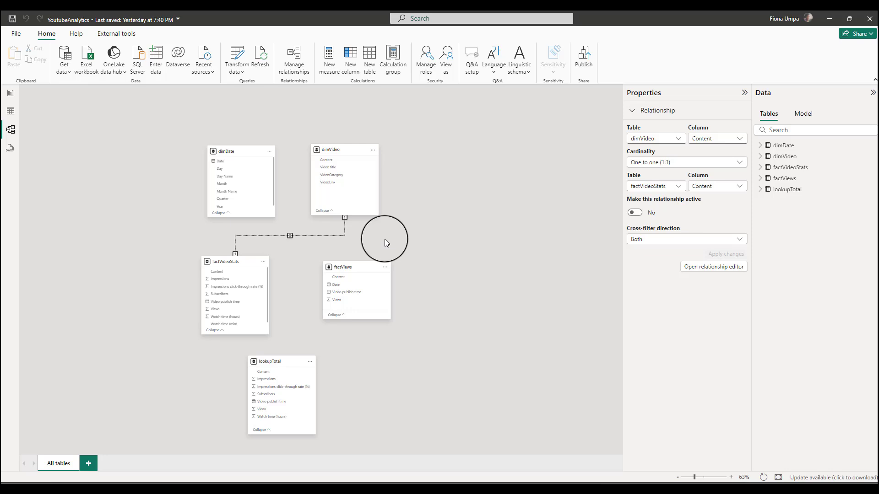
drag(449, 78, 600, 92)
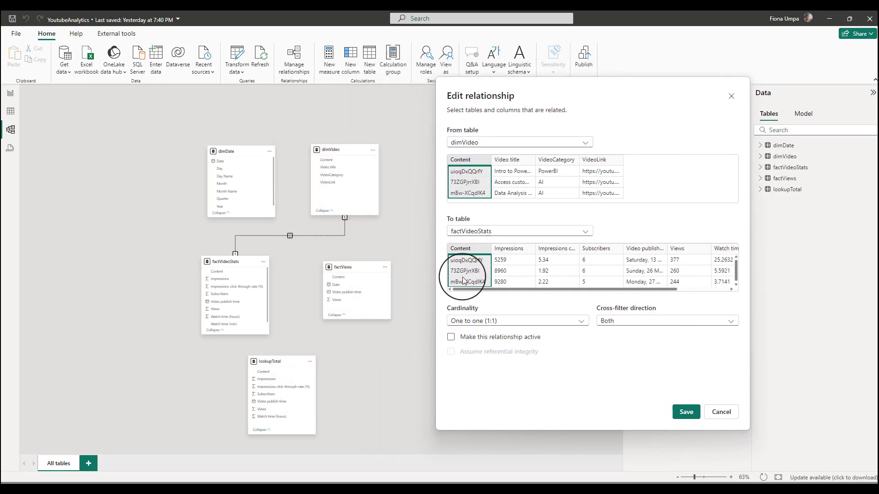
click(556, 322)
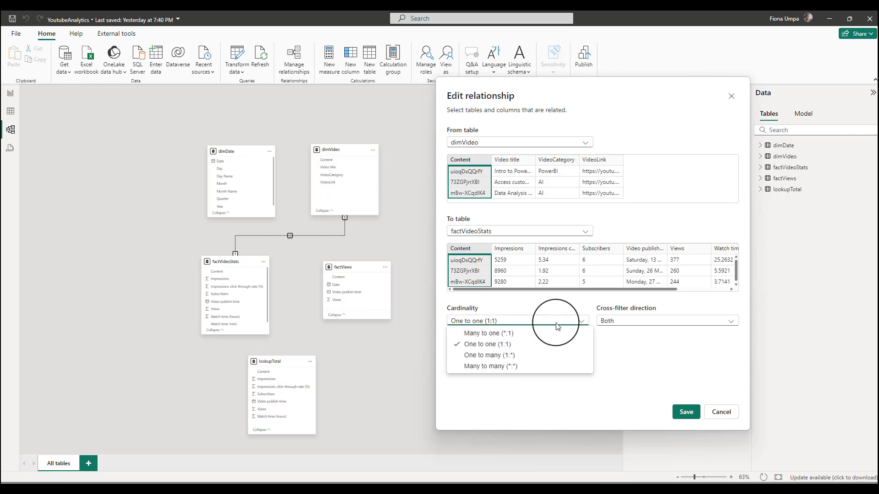
click(510, 356)
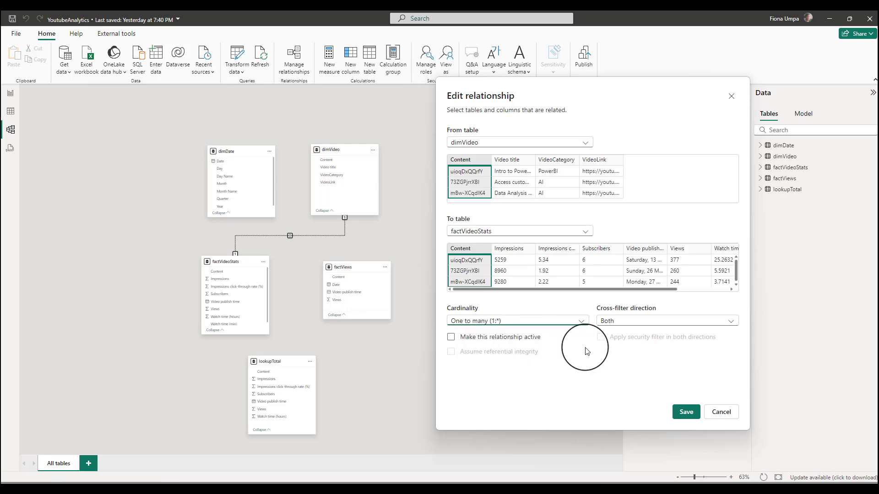
click(622, 323)
click(623, 334)
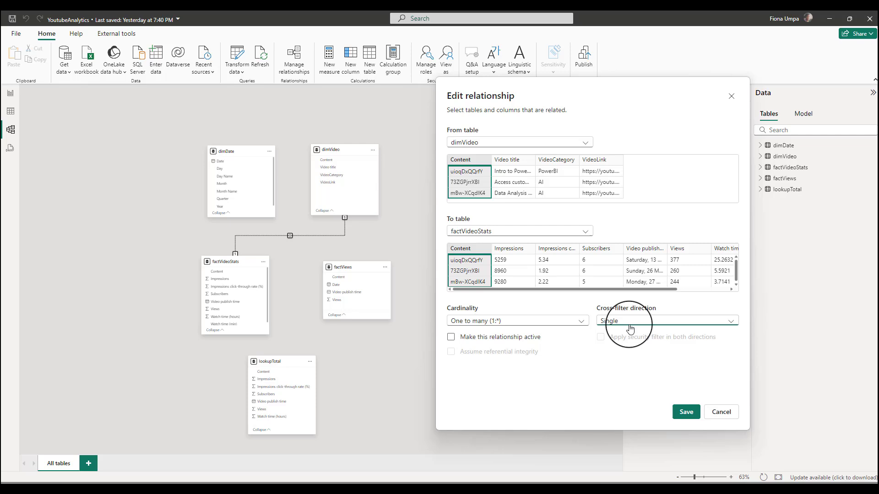
click(682, 411)
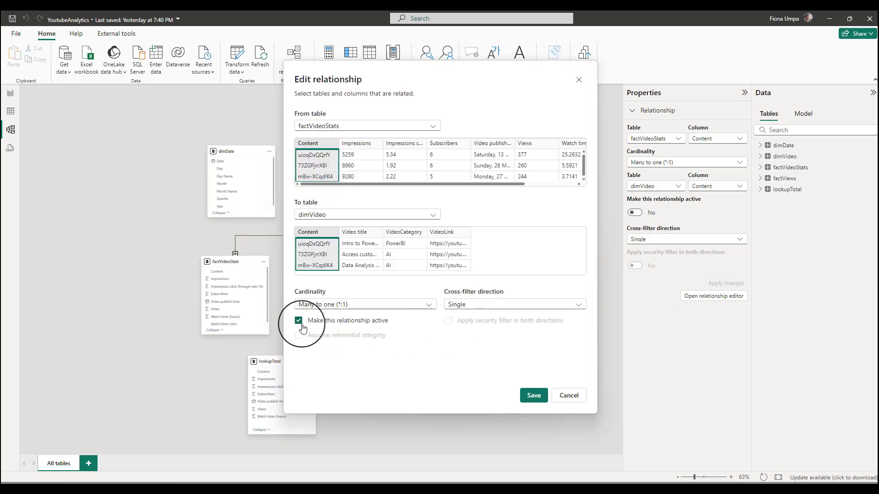
click(531, 396)
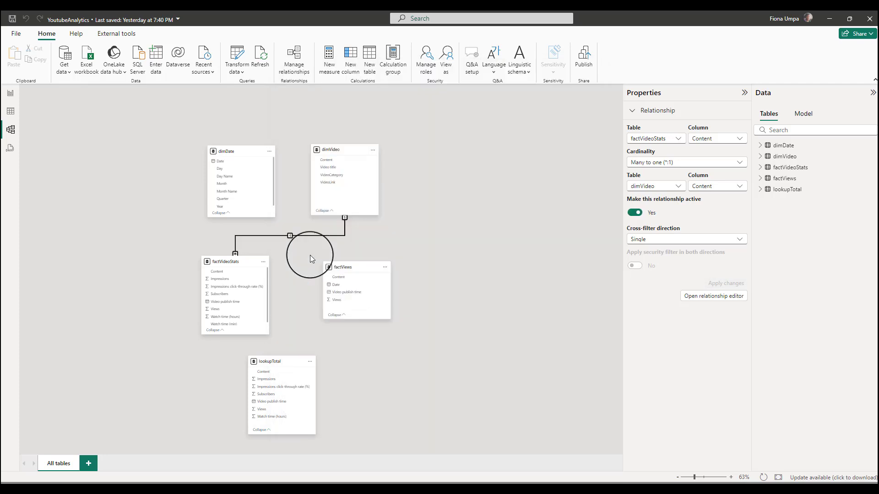
Reposition factViews and factVideoStats and enlarge the factViews card to show all fields.
drag(234, 260, 454, 267)
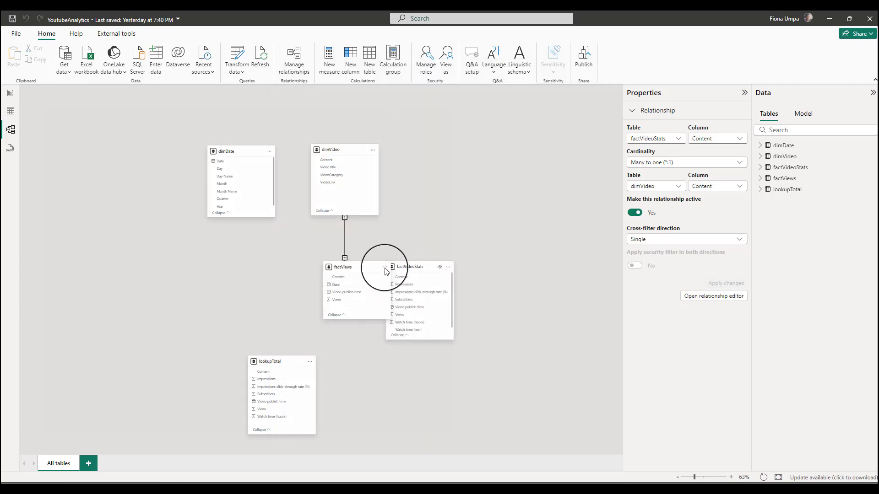
drag(355, 261, 262, 261)
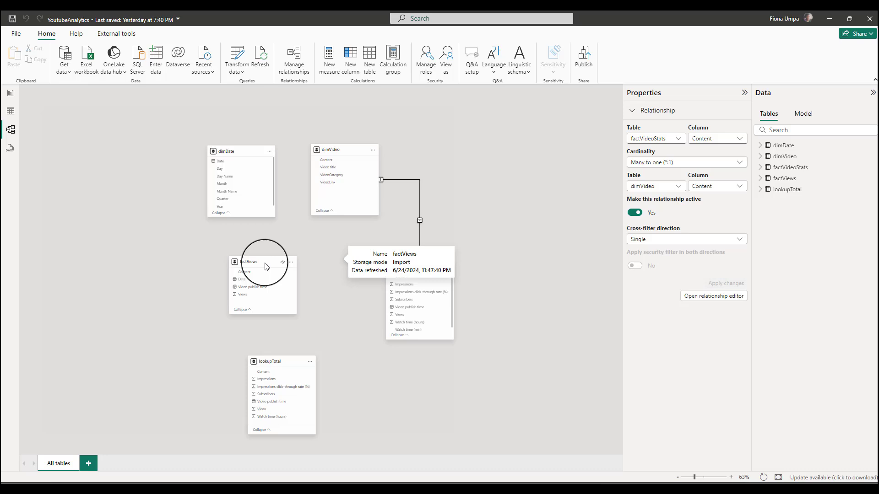
click(487, 270)
drag(414, 269, 358, 256)
drag(245, 261, 235, 263)
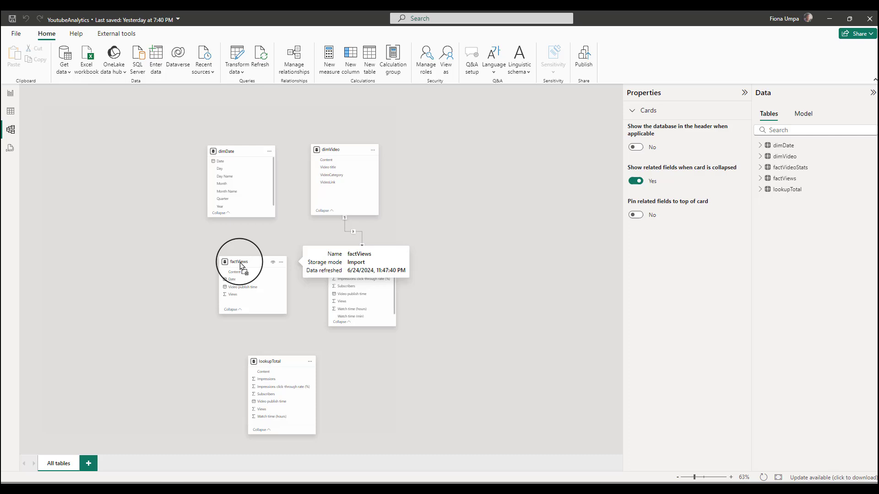
drag(261, 314, 258, 330)
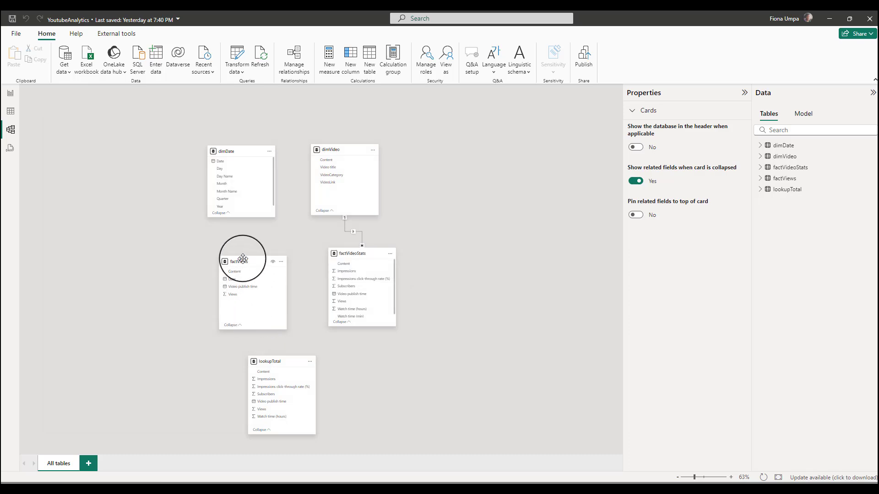
Link dimDate[Date] to factViews[Date] and dimVideo[Content] to factViews[Content].
drag(223, 164, 243, 280)
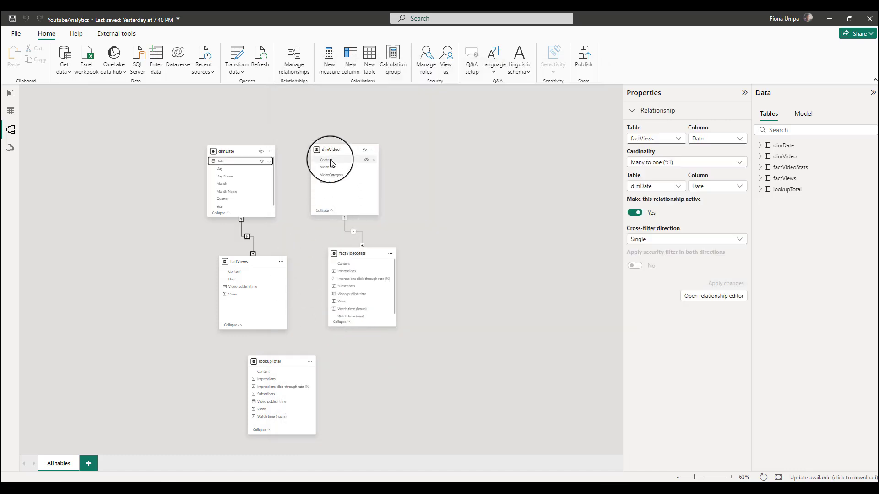
drag(330, 163, 238, 272)
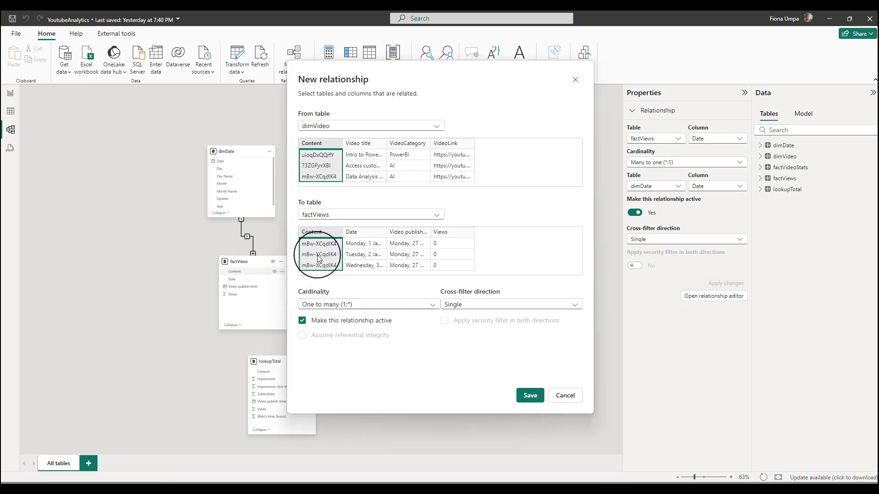
click(527, 394)
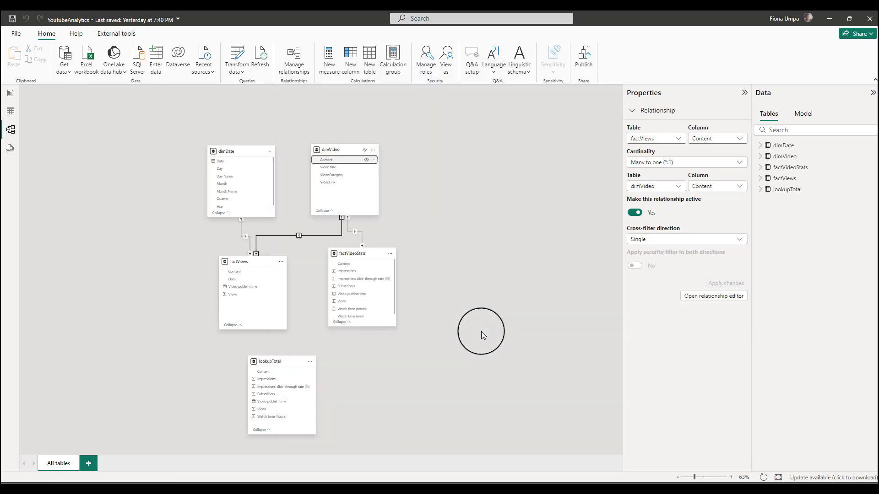
Tidy the star layout with factViews under dimVideo and lookupTotal beneath the facts.
drag(371, 255, 410, 254)
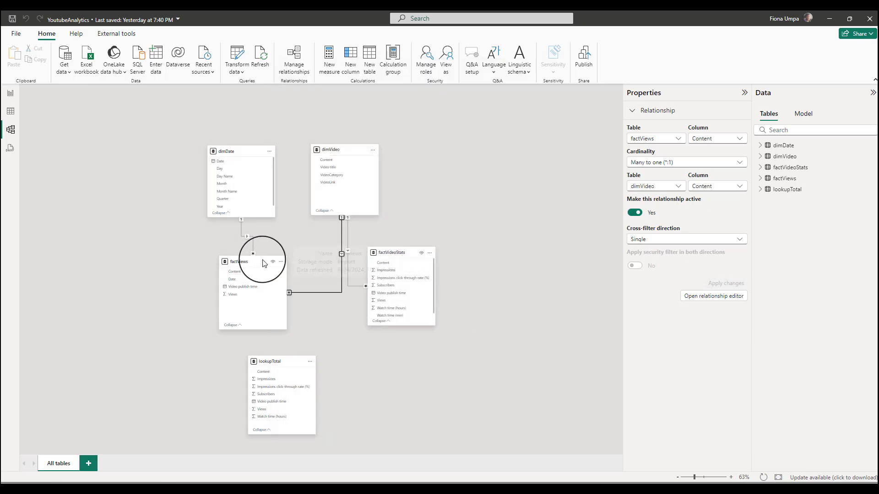
drag(261, 259, 302, 259)
drag(232, 152, 225, 150)
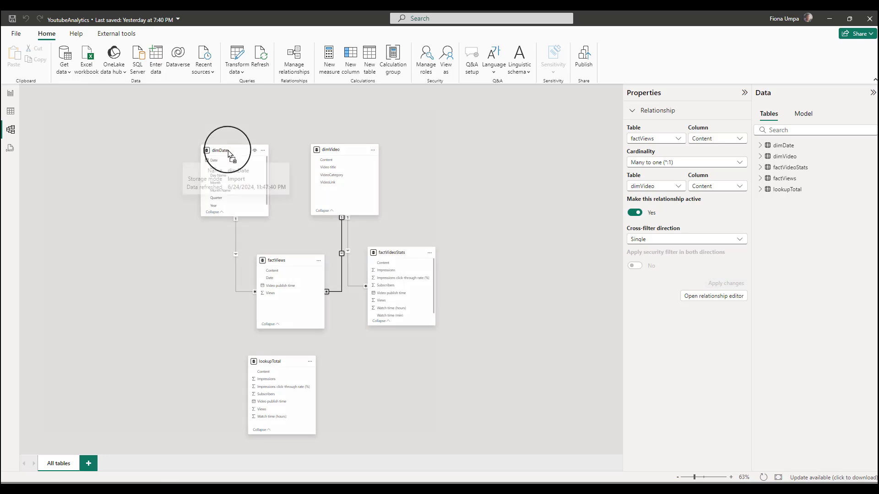
drag(339, 152, 341, 149)
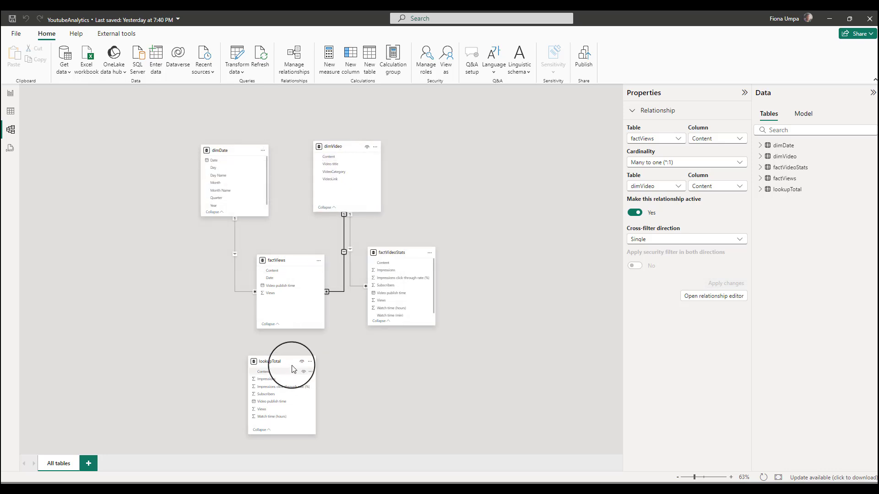
drag(283, 364, 351, 354)
click(453, 213)
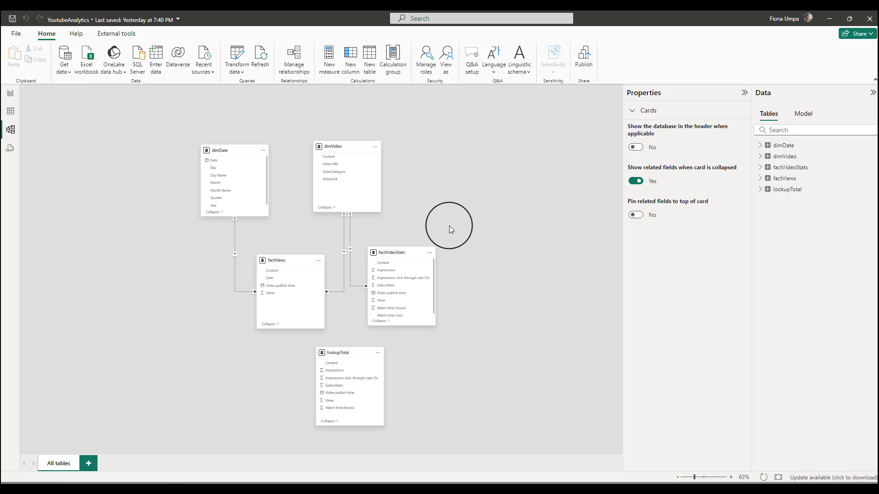
Switch to Report view to show Page 1 with the planned DAX measure notes.
click(10, 93)
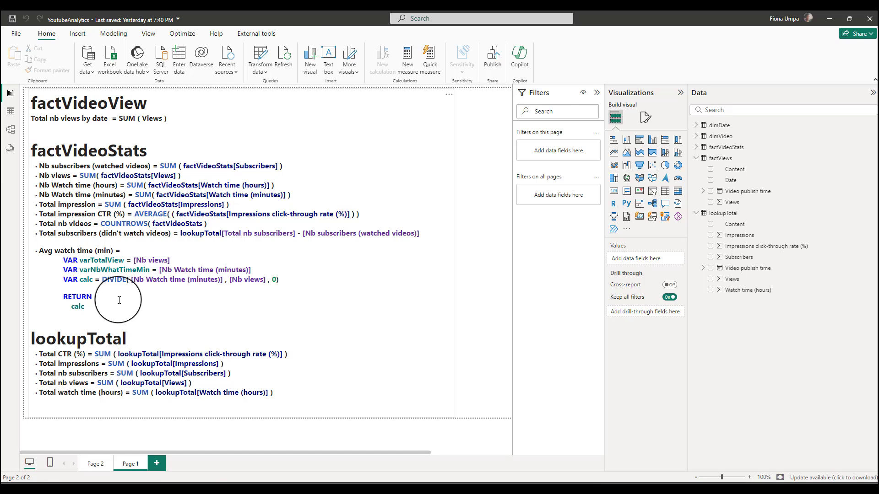
Add the measure Total nb views by date = SUM(factViews[Views]) to factViews.
click(355, 137)
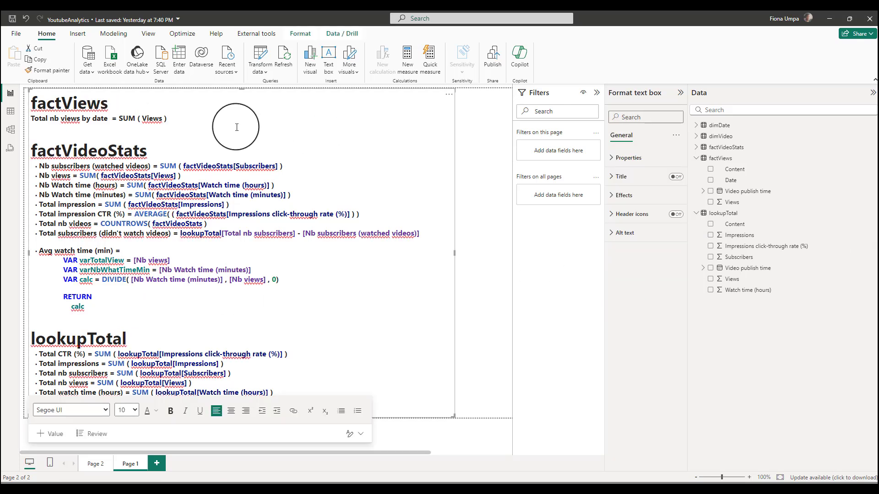
right_click(716, 157)
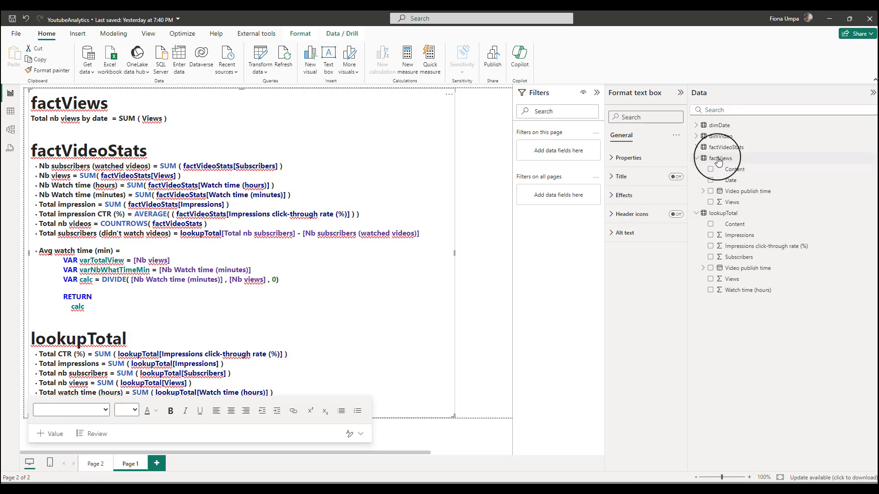
key(Escape)
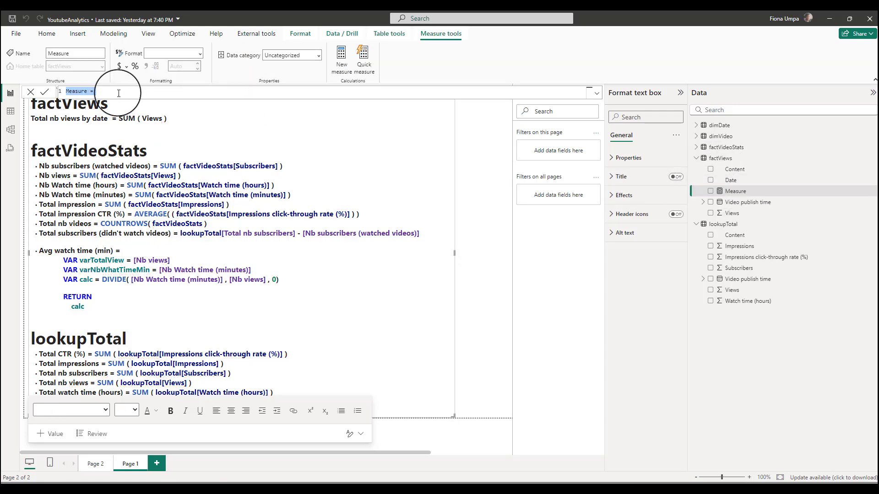
text(Total nb views by date = SUM (factViews[Views] ))
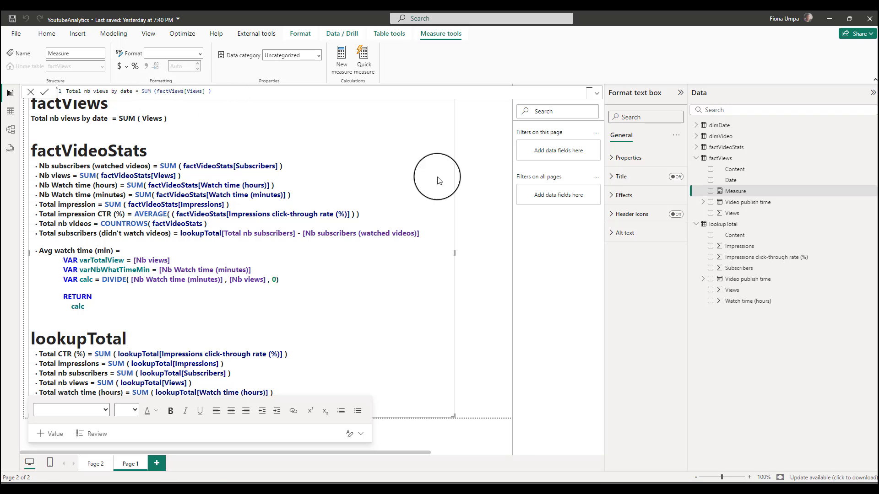
key(Return)
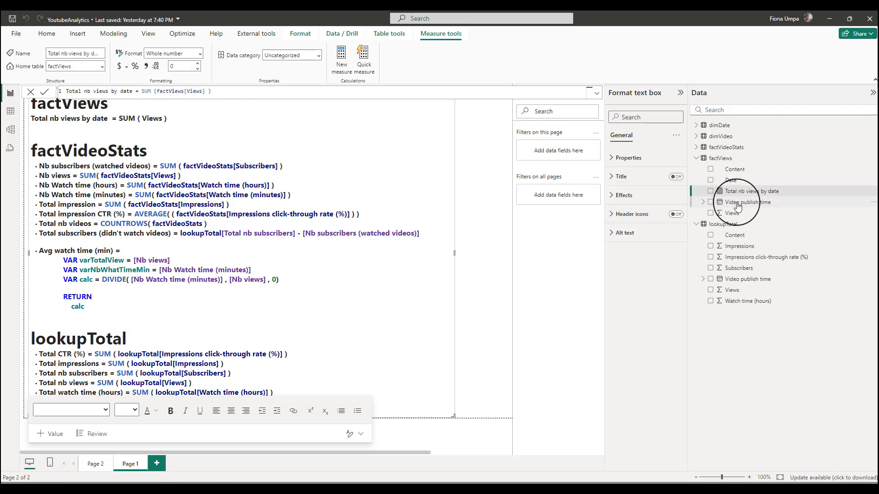
Hide the raw Views, Date and Content fields in factViews.
right_click(727, 215)
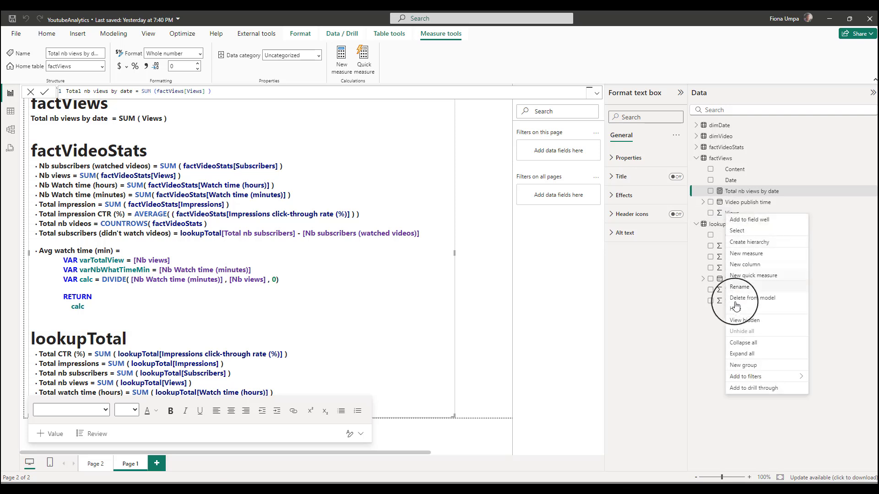
click(743, 320)
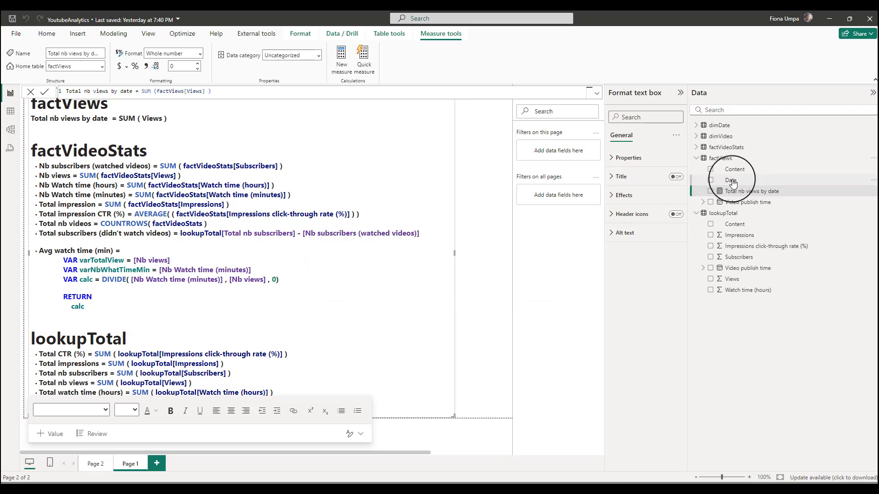
right_click(732, 183)
key(Escape)
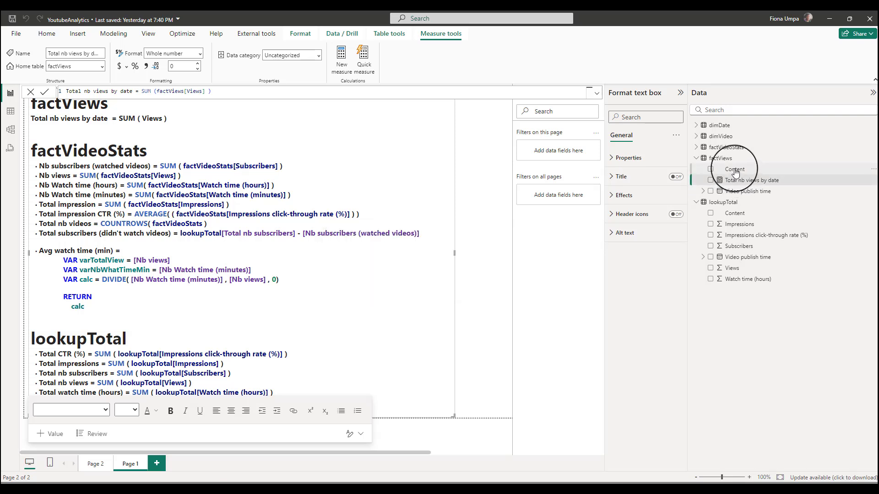
right_click(735, 170)
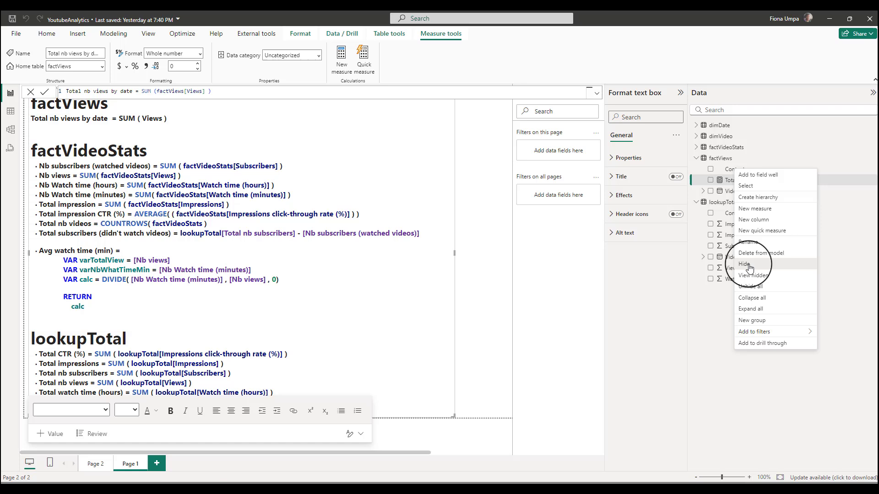
click(736, 215)
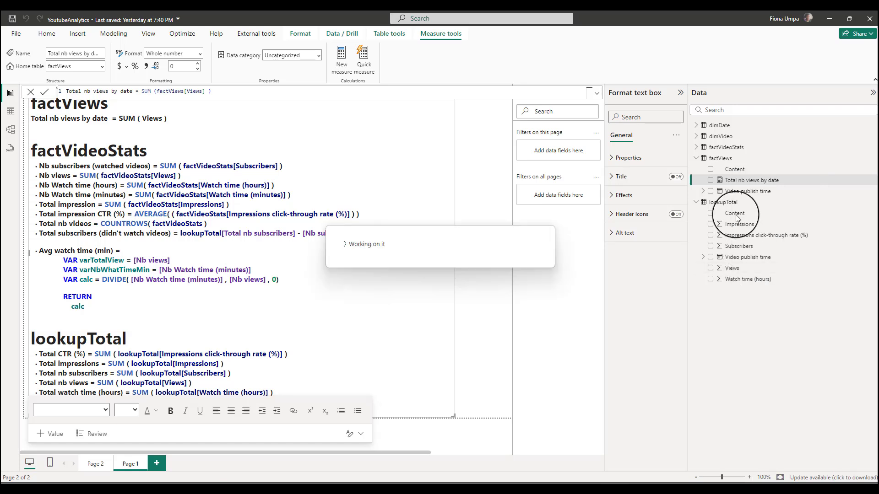
click(784, 202)
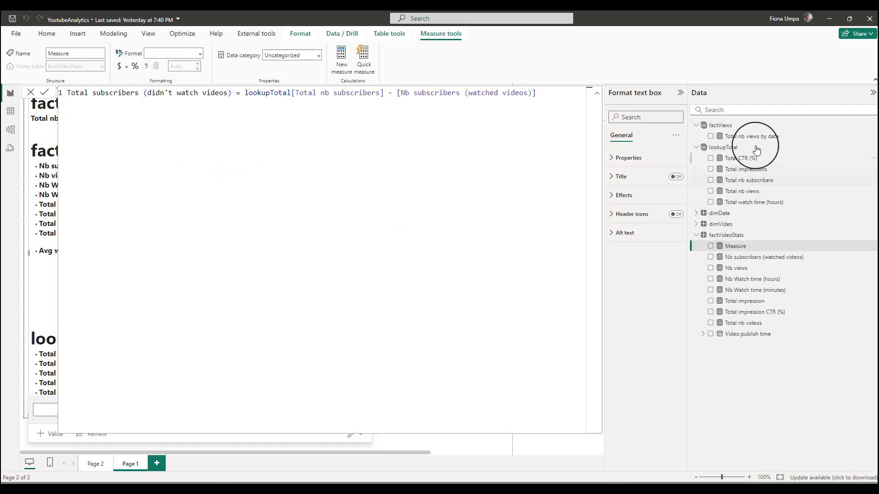